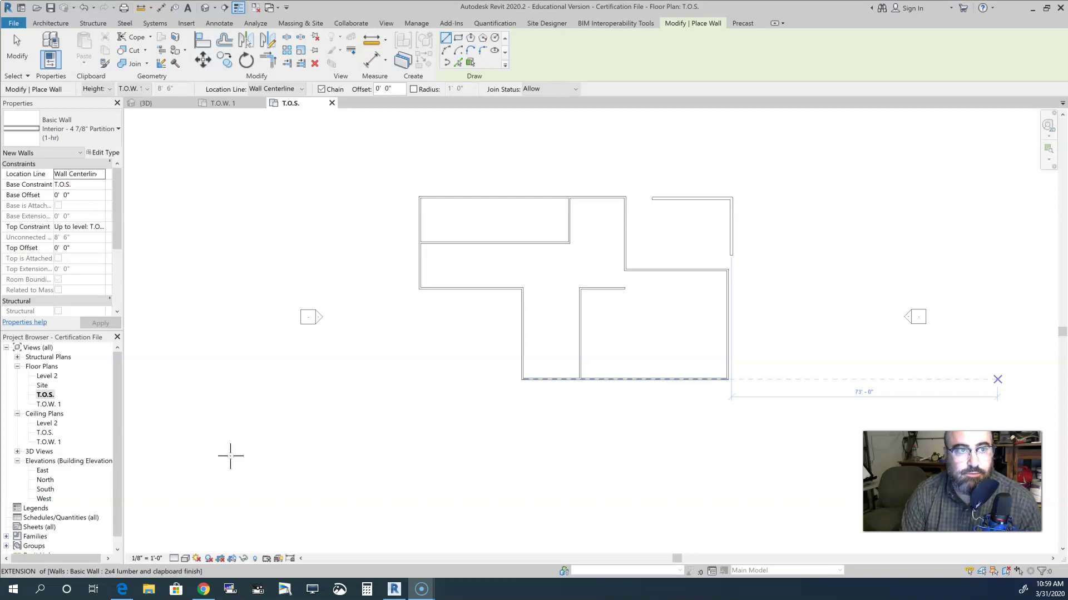
Cancel the unfinished wall on the T.O.S. plan and switch to the Architecture tools.
left_click(384, 350)
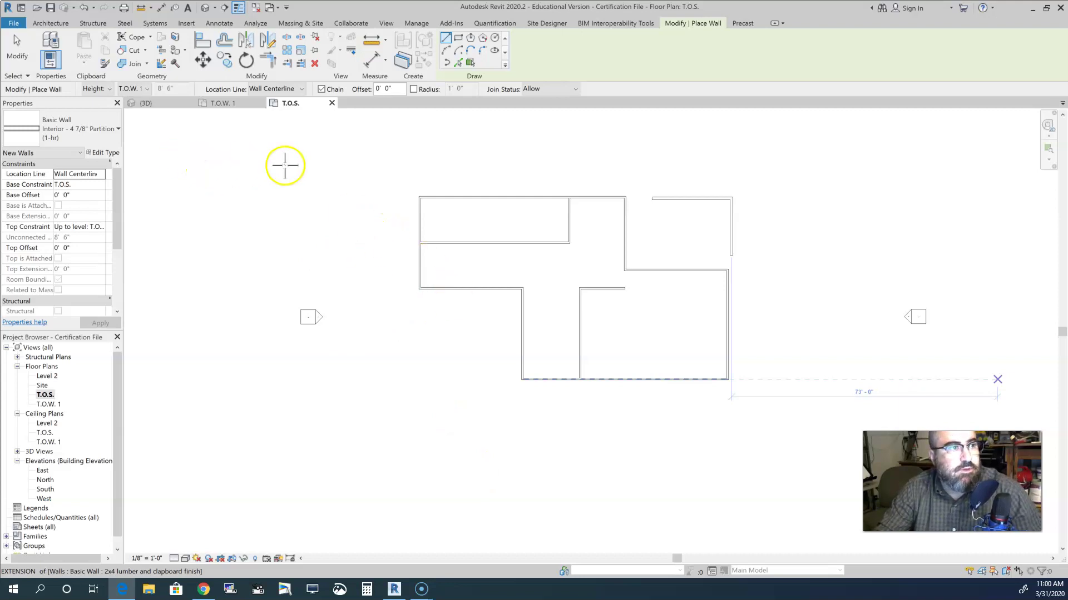
left_click(53, 23)
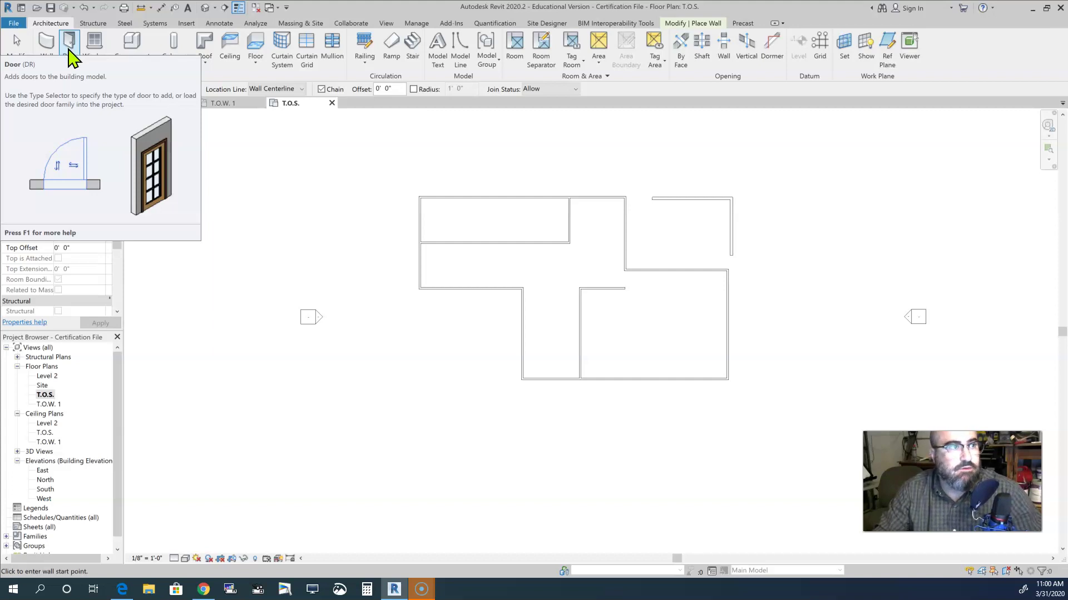
Start the Door tool and browse the type selector for Single-Flush 30" x 80".
left_click(134, 42)
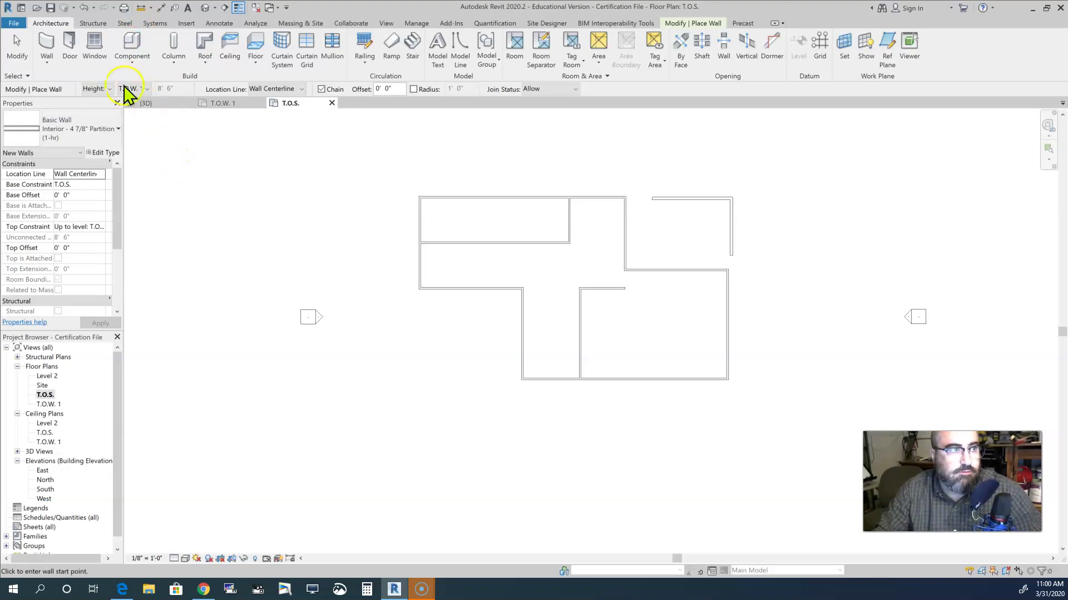
left_click(70, 46)
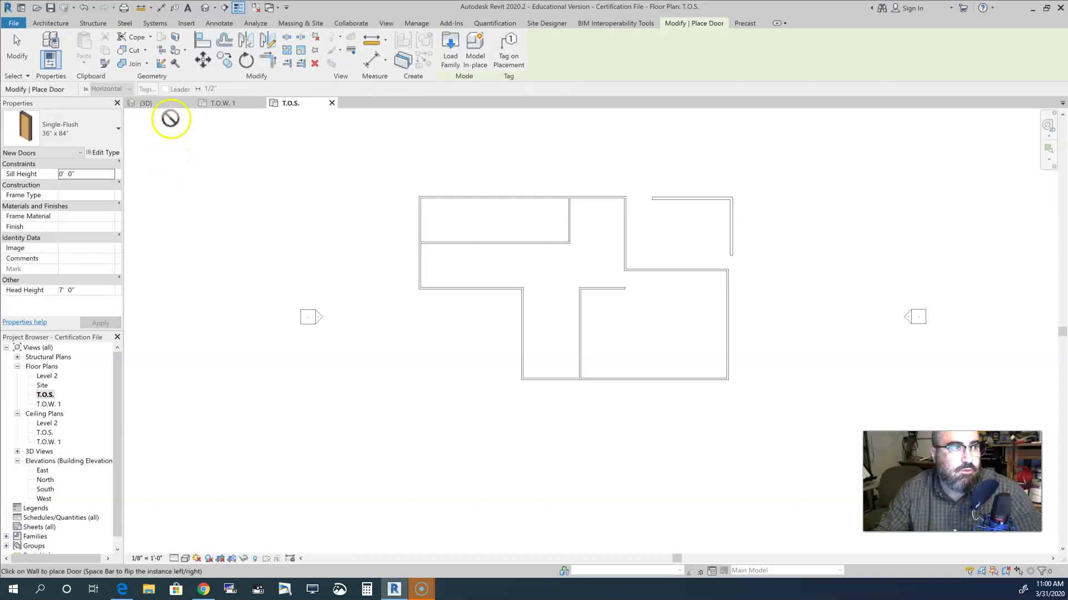
left_click(101, 128)
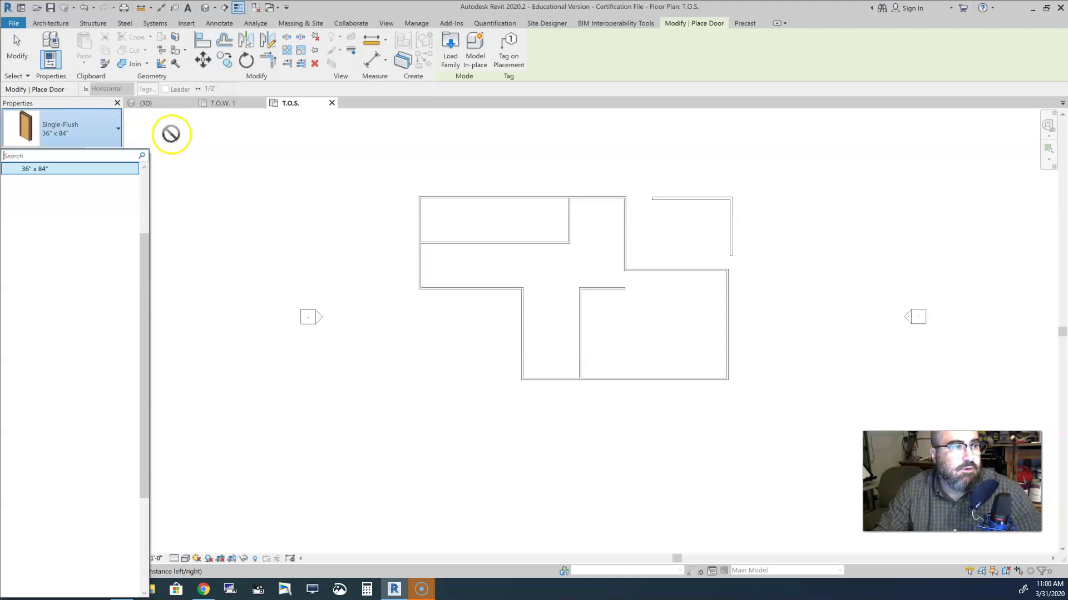
left_click(106, 129)
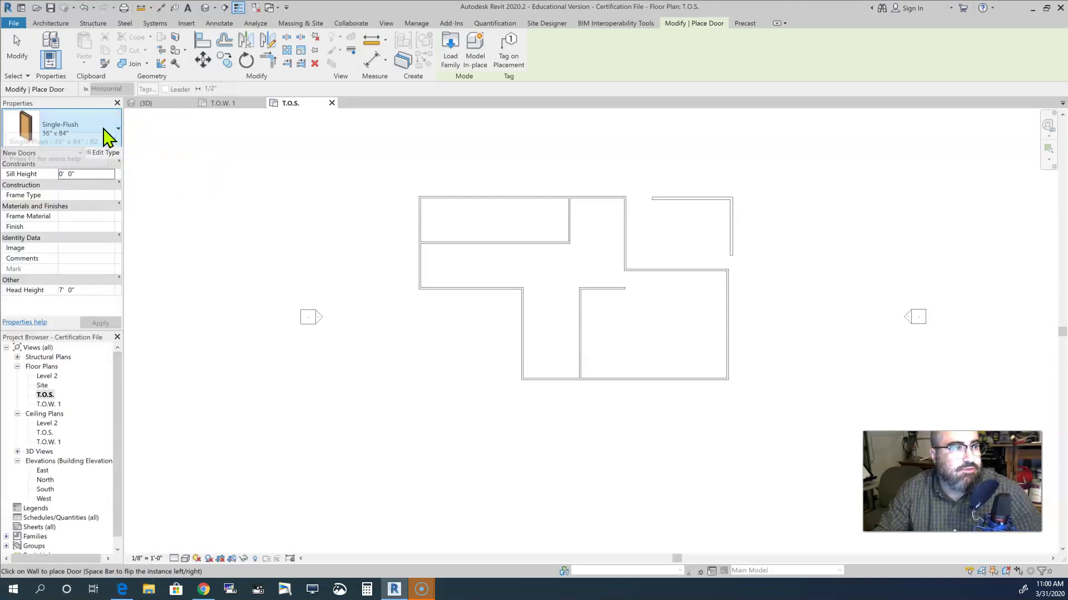
left_click(49, 170)
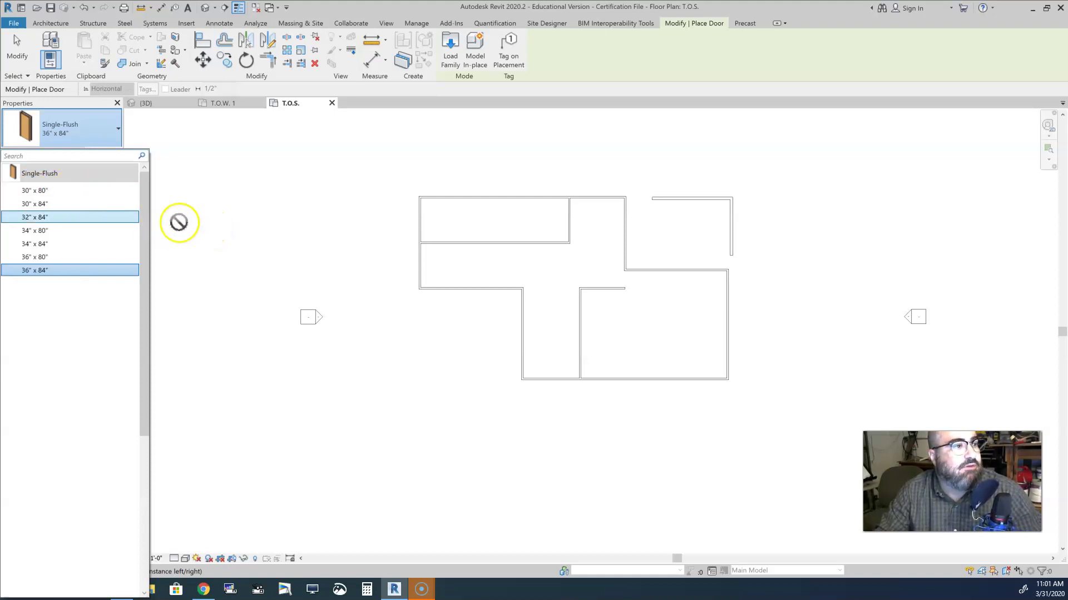
Choose Single-Flush 30" x 80" and place it in the interior wall near the plan centre.
left_click(27, 192)
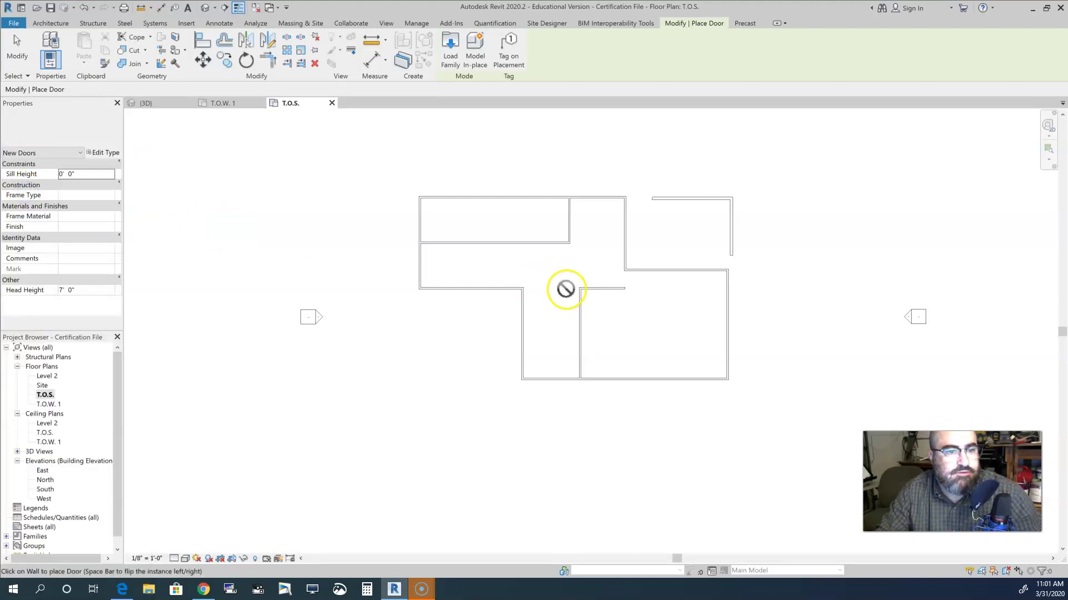
scroll(565, 288, "up", 4)
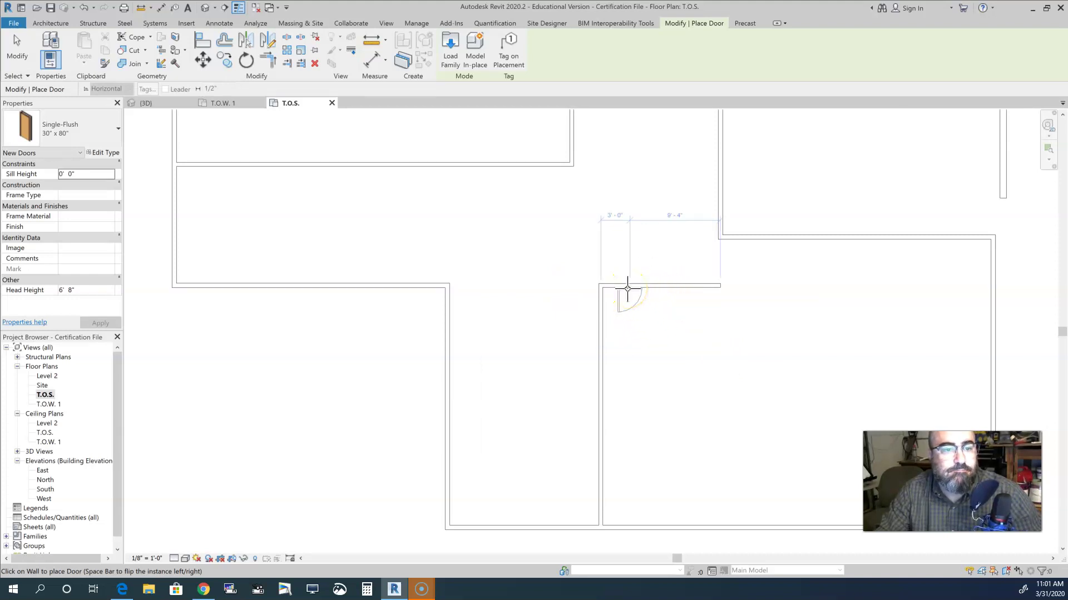
left_click(624, 290)
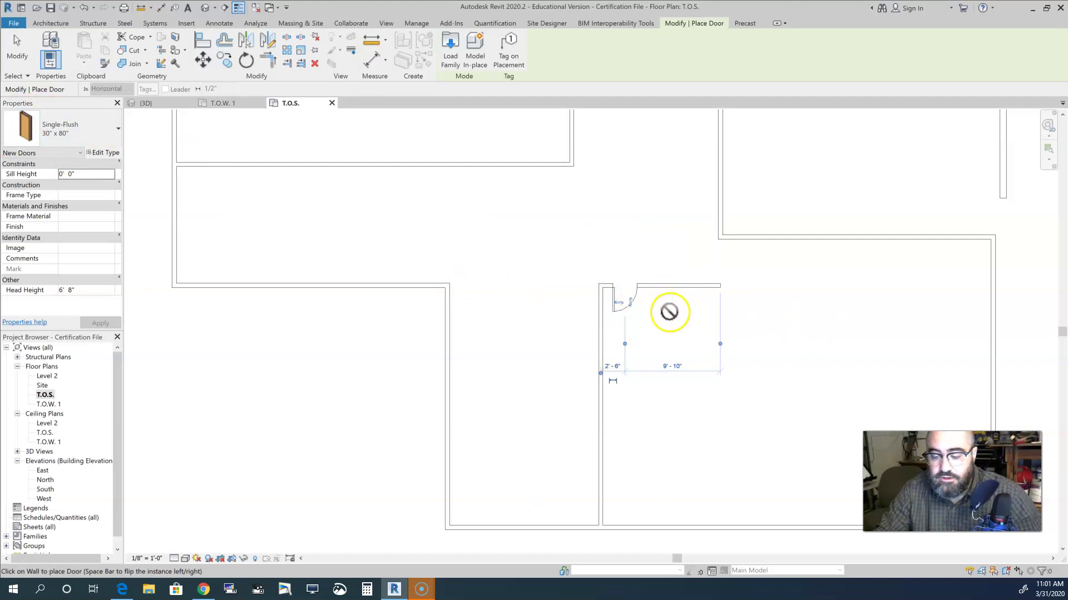
scroll(639, 313, "up", 5)
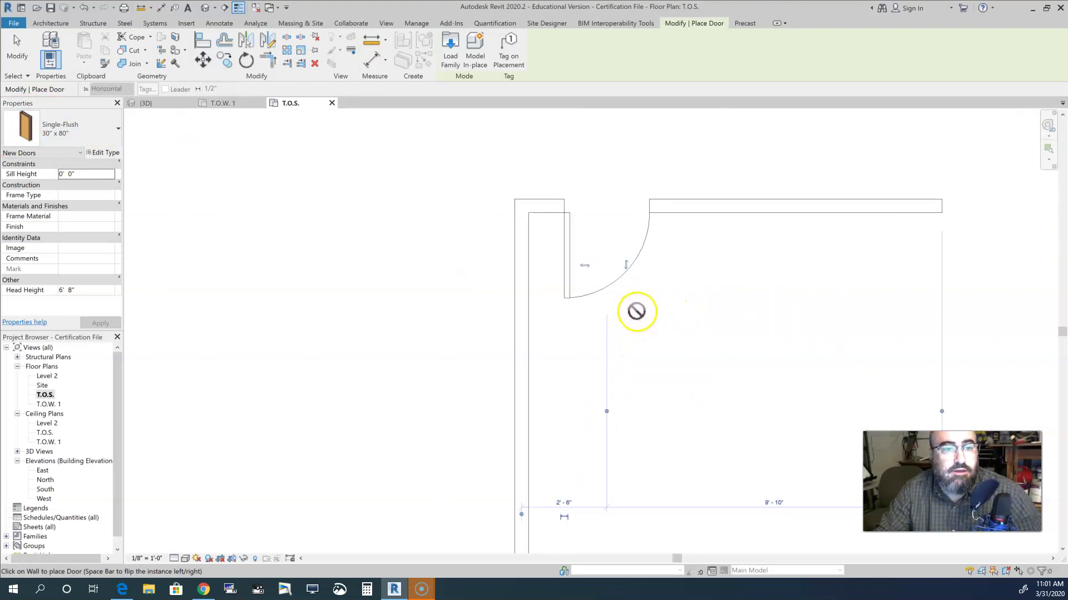
middle_click_drag(637, 312, 632, 363)
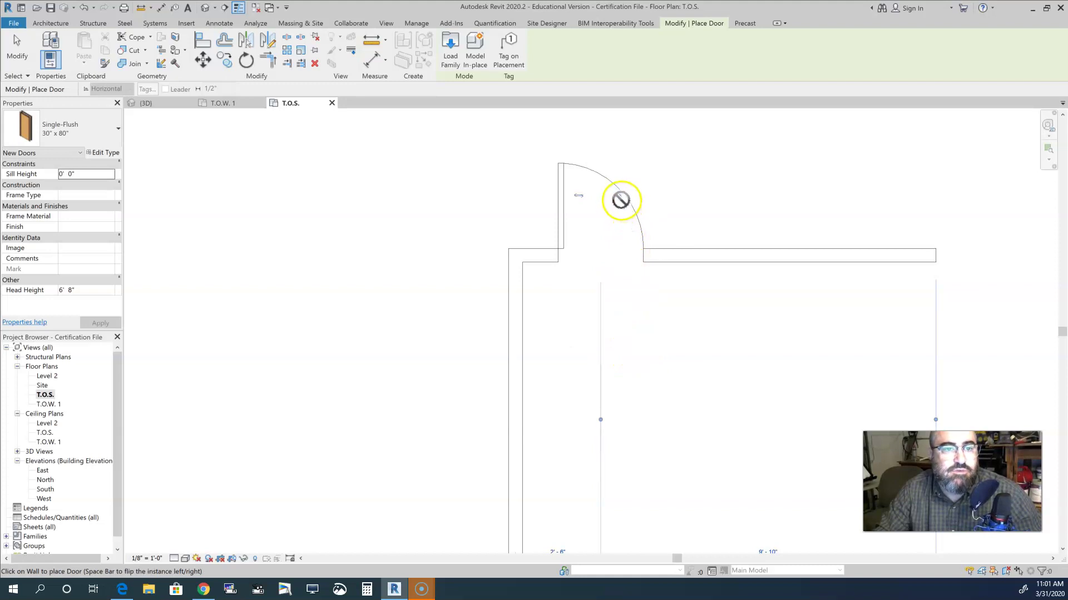
Flip the door's hinge so it swings into the room below, then stop placing doors.
left_click(622, 312)
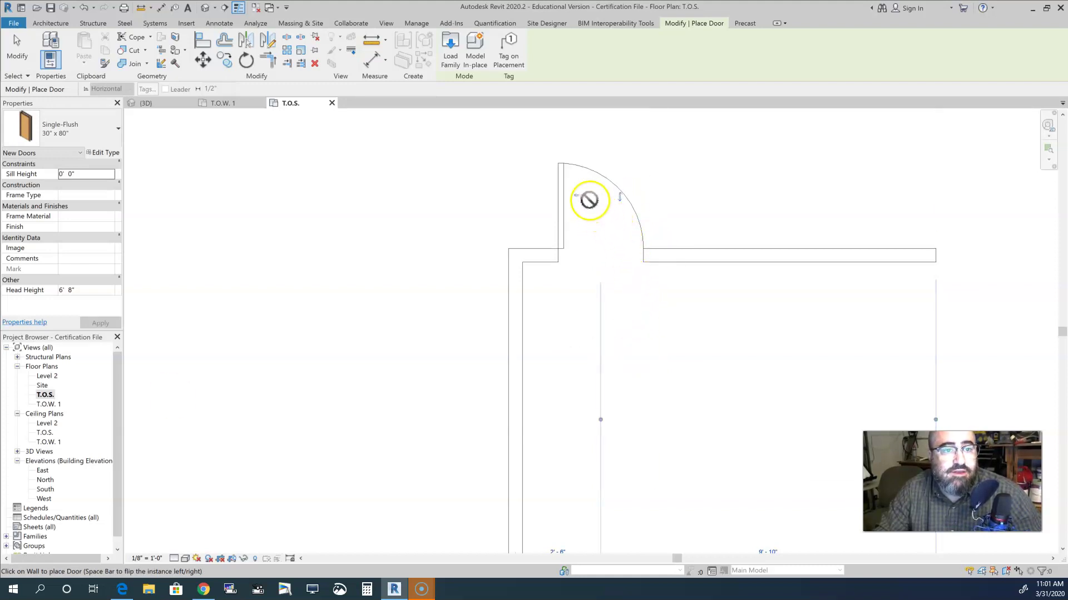
key("space")
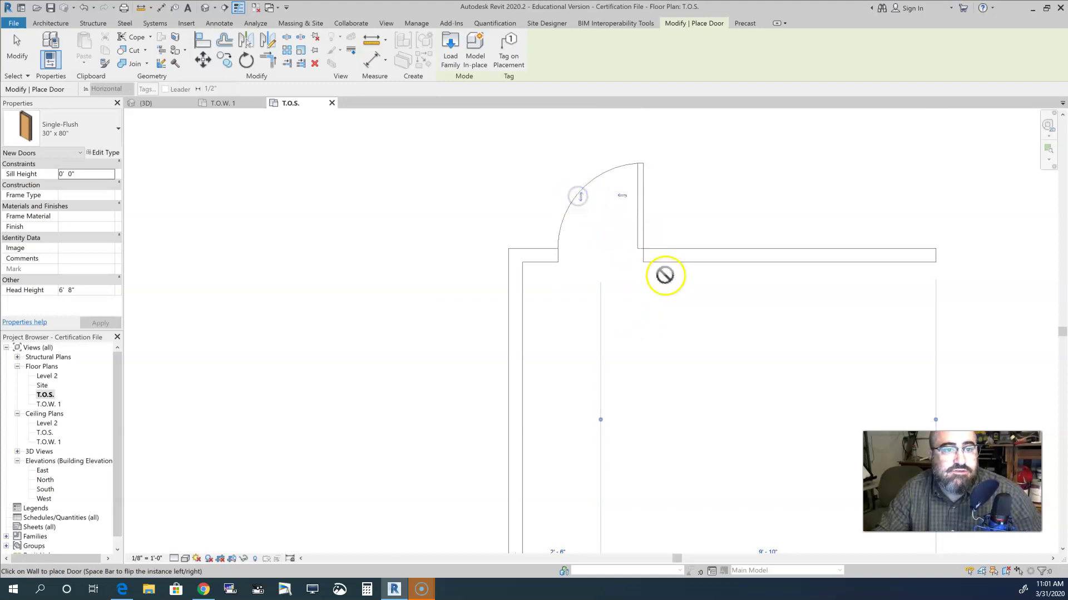
left_click(621, 196)
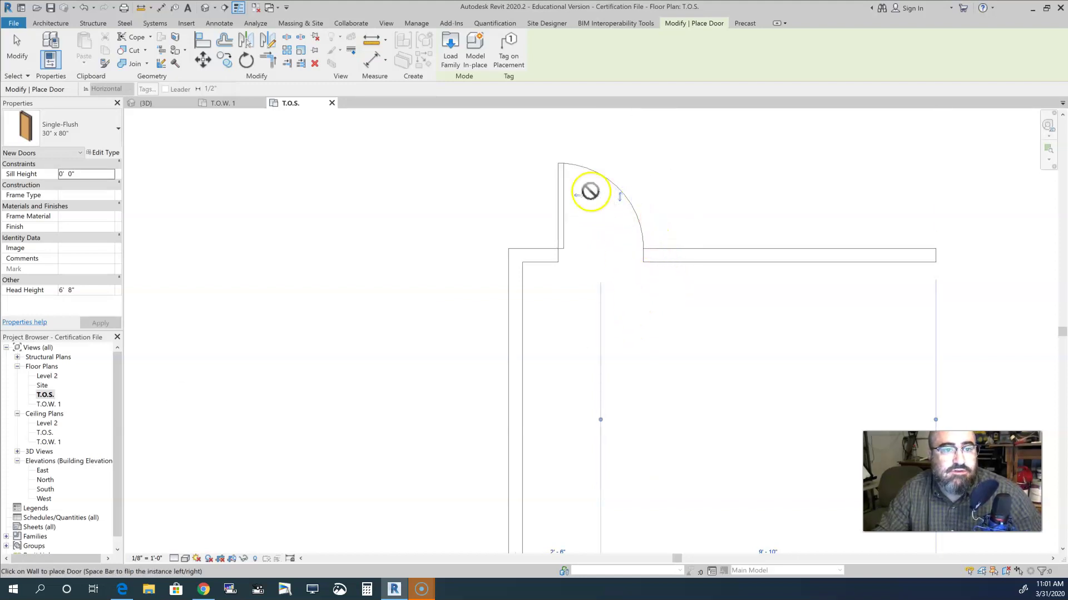
left_click(578, 196)
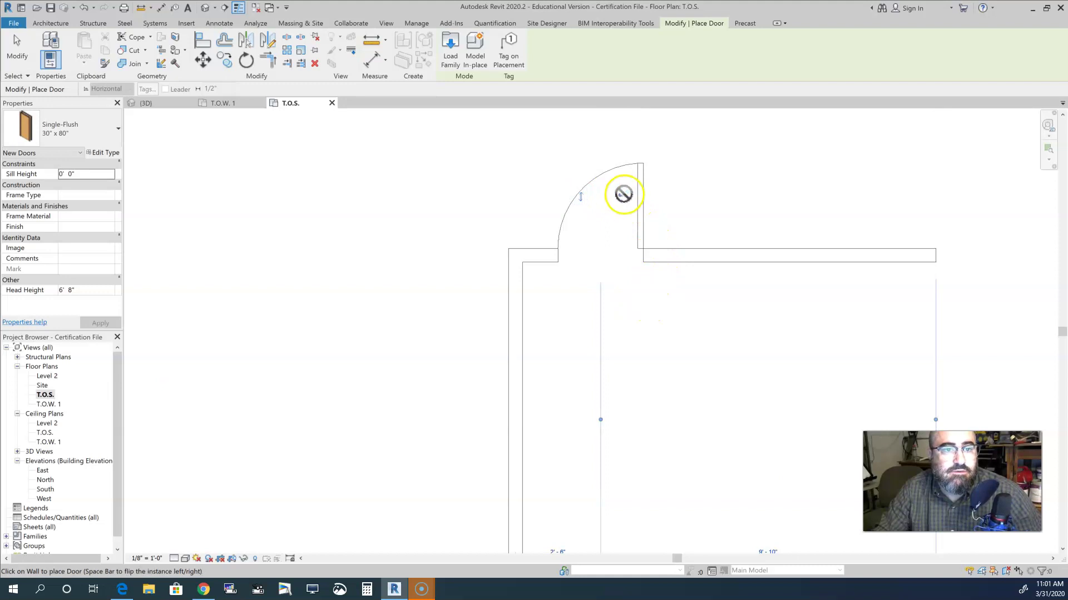
key("space")
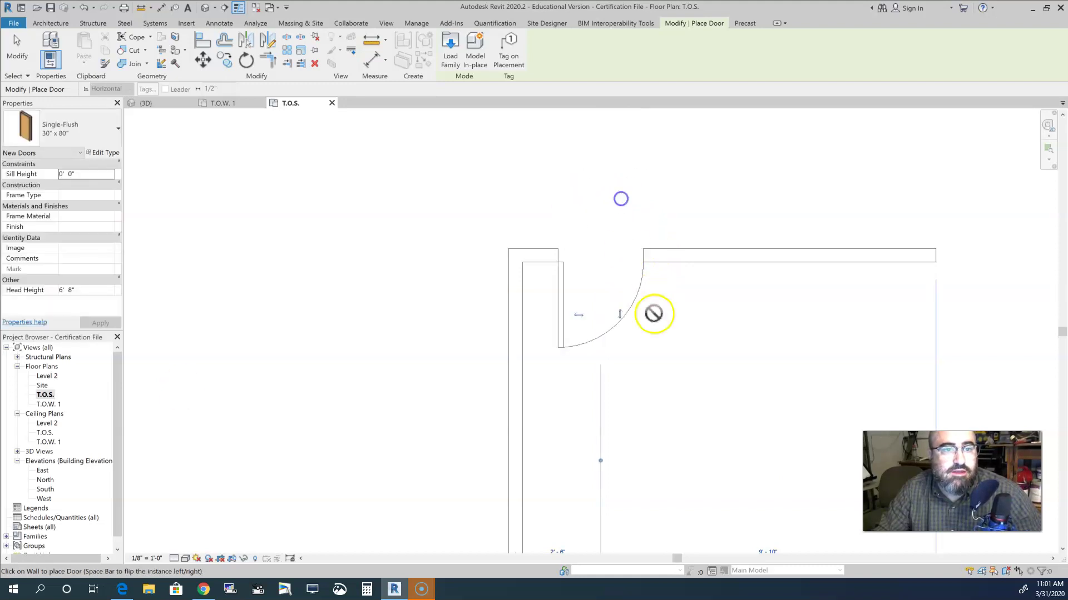
left_click(824, 392)
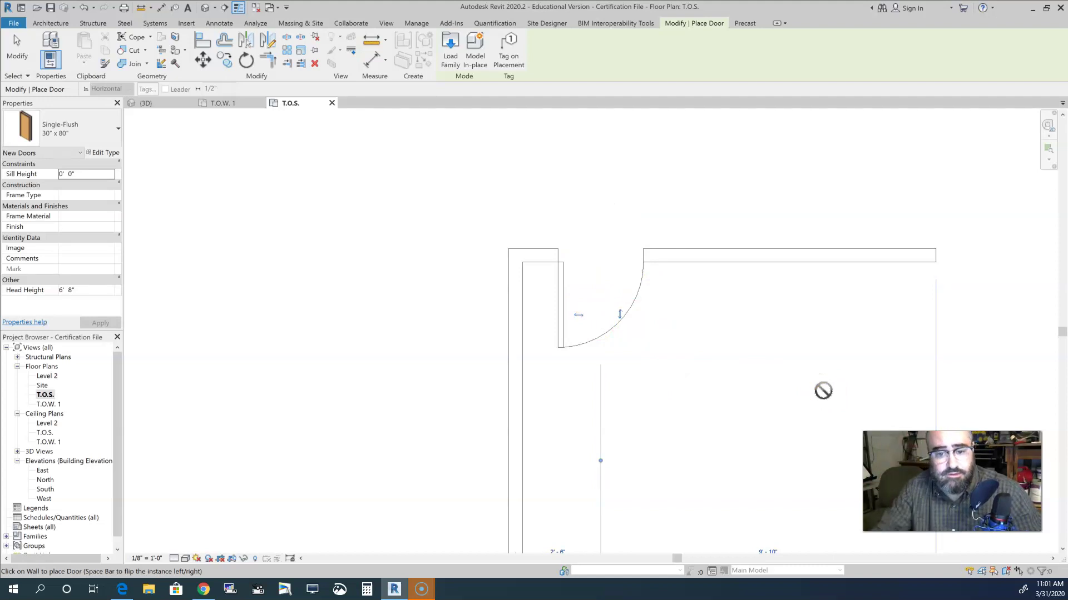
left_click_drag(824, 390, 704, 348)
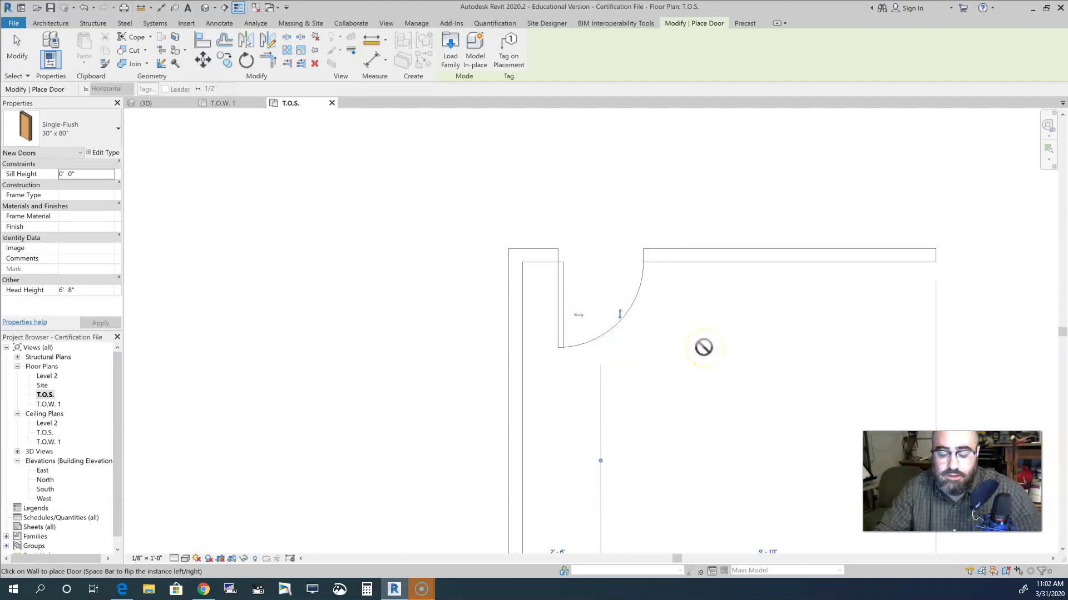
key("Escape")
key("Escape")
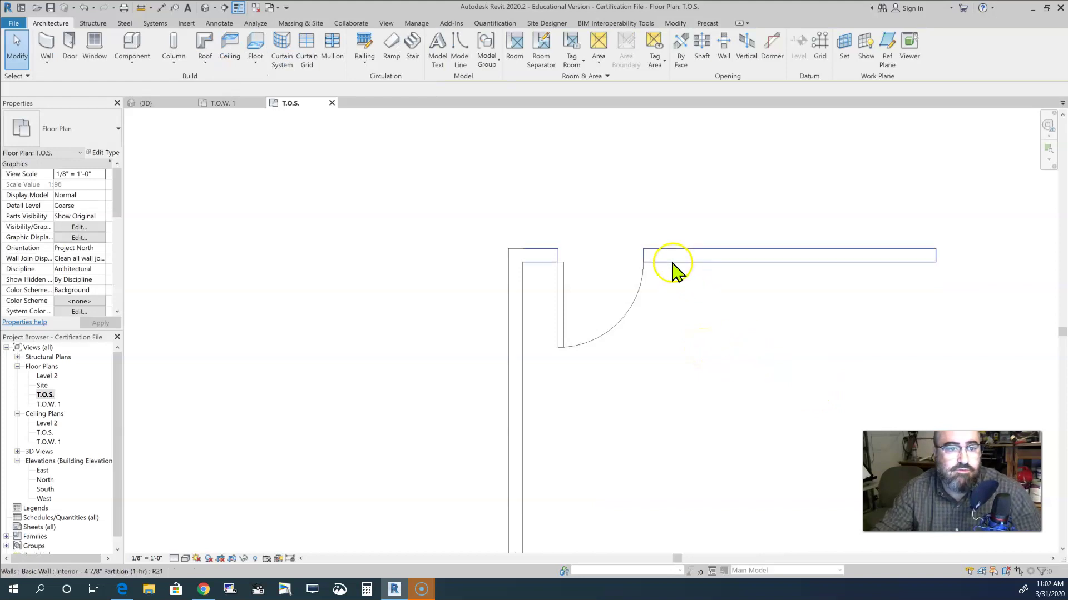
Slide the door along the wall and re-host it in the vertical wall on the left.
left_click(581, 261)
left_click_drag(584, 258, 608, 269, "ctrl")
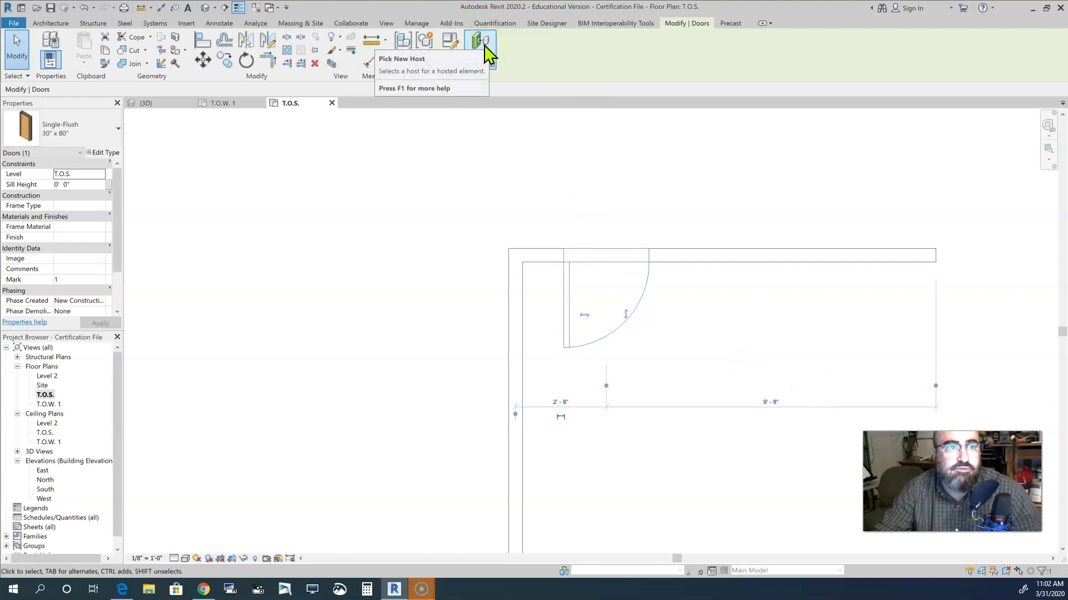
left_click(480, 41)
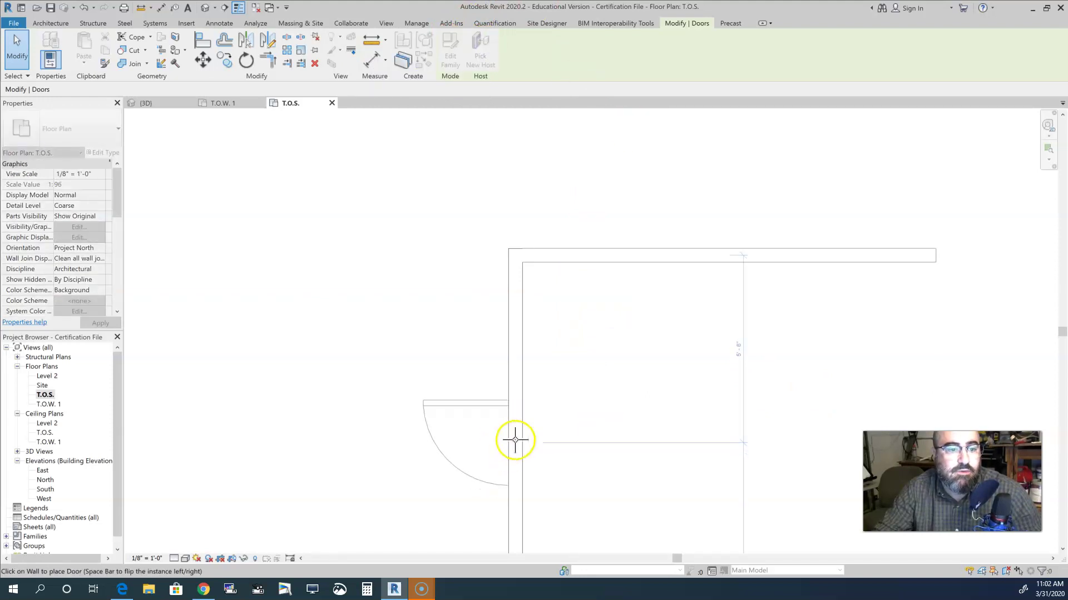
left_click(737, 465)
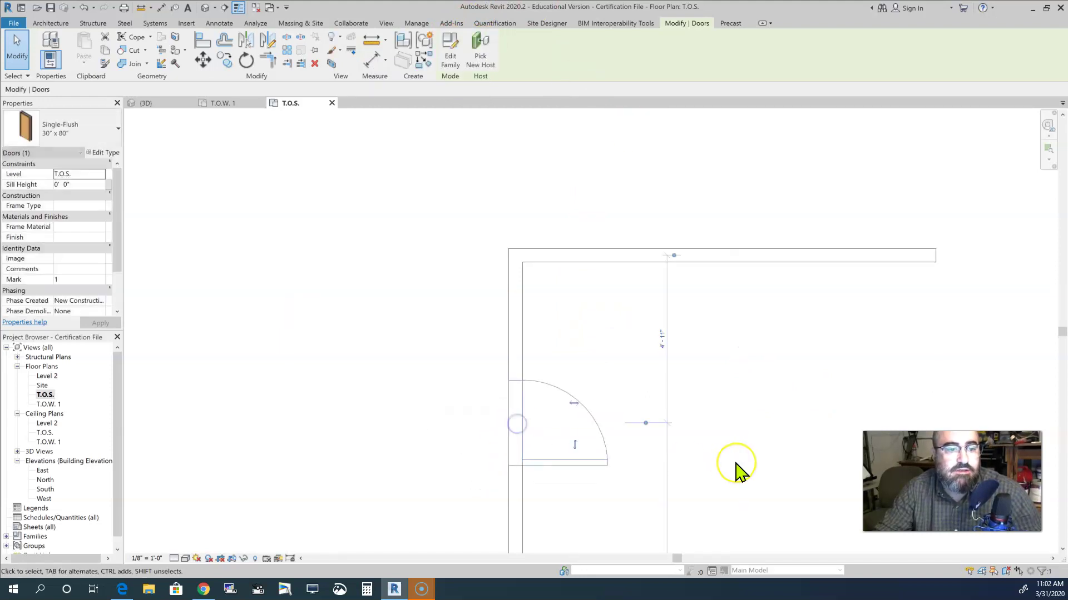
scroll(736, 465, "down", 2)
middle_click_drag(734, 460, 732, 364)
left_click(734, 441)
middle_click_drag(712, 429, 714, 362)
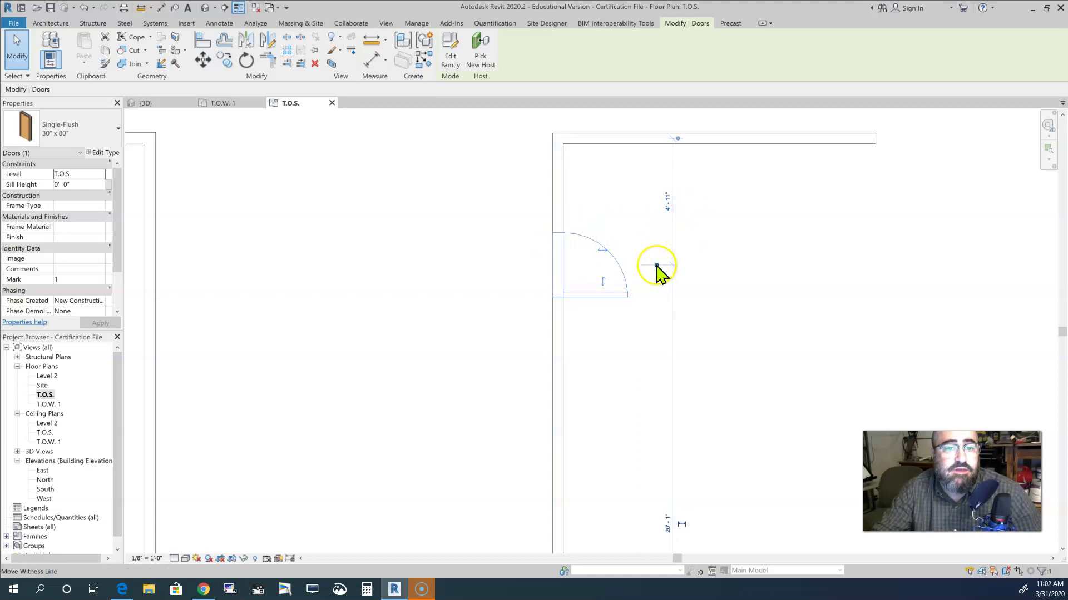
Measure the door from its top edge to the wall (3'-8"), then zoom out to the whole room.
left_click_drag(656, 265, 621, 300)
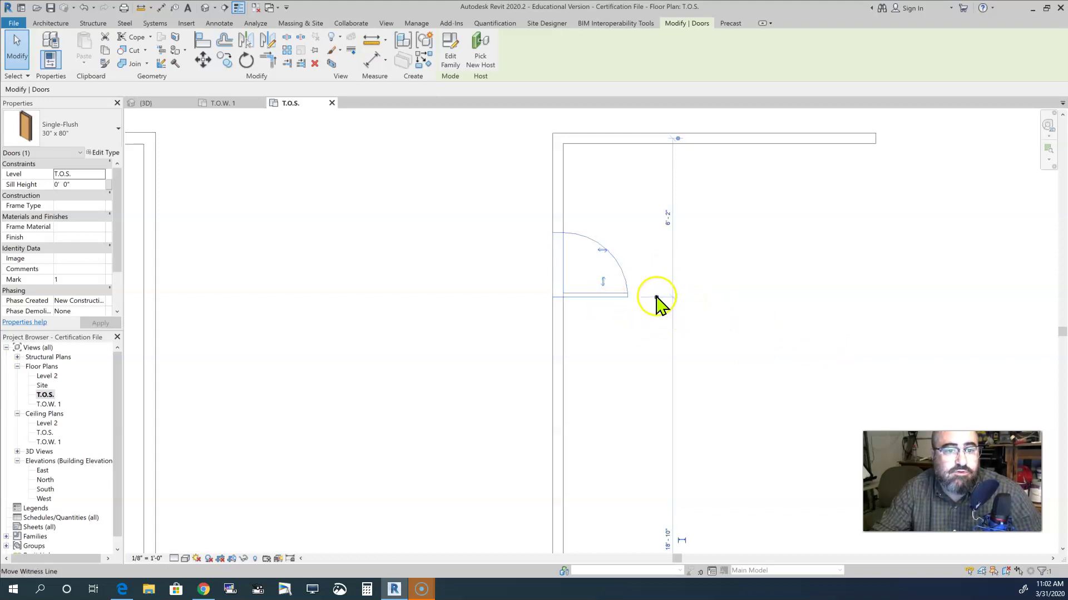
left_click_drag(656, 298, 558, 232)
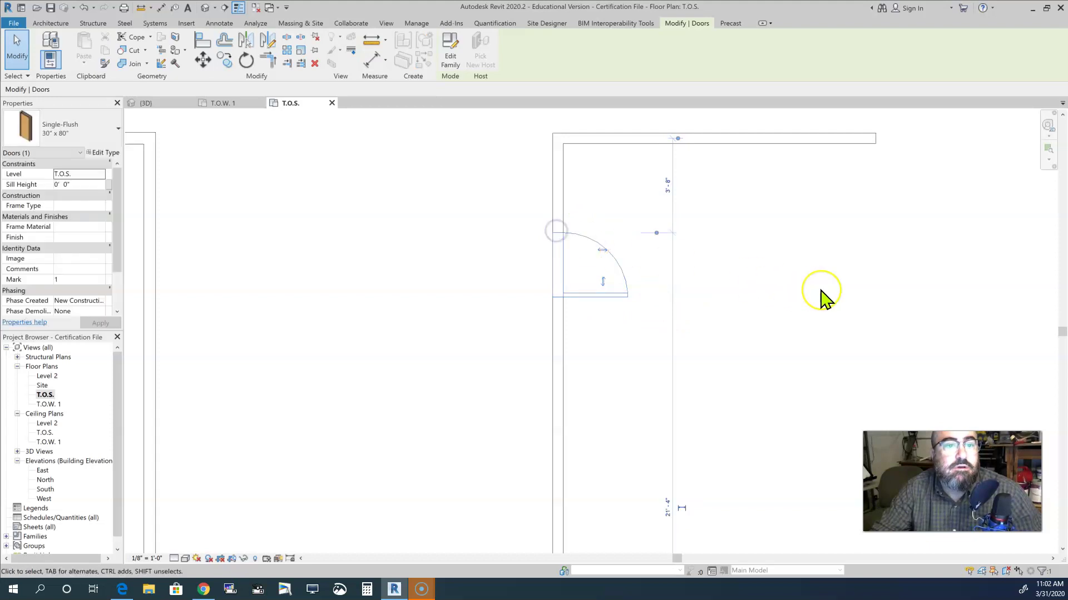
left_click_drag(741, 305, 756, 336)
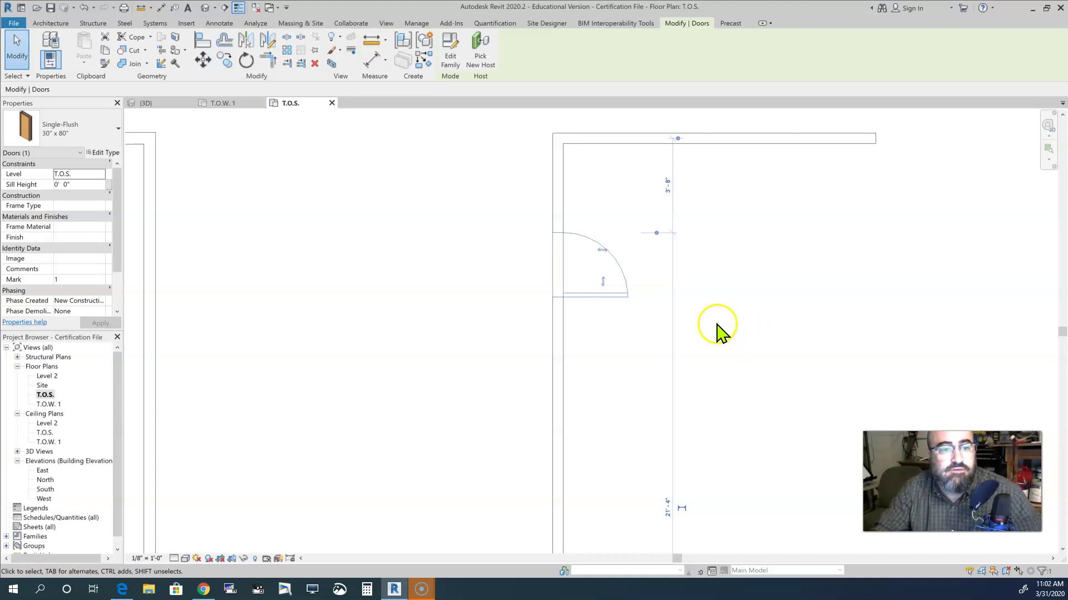
scroll(707, 334, "down", 2)
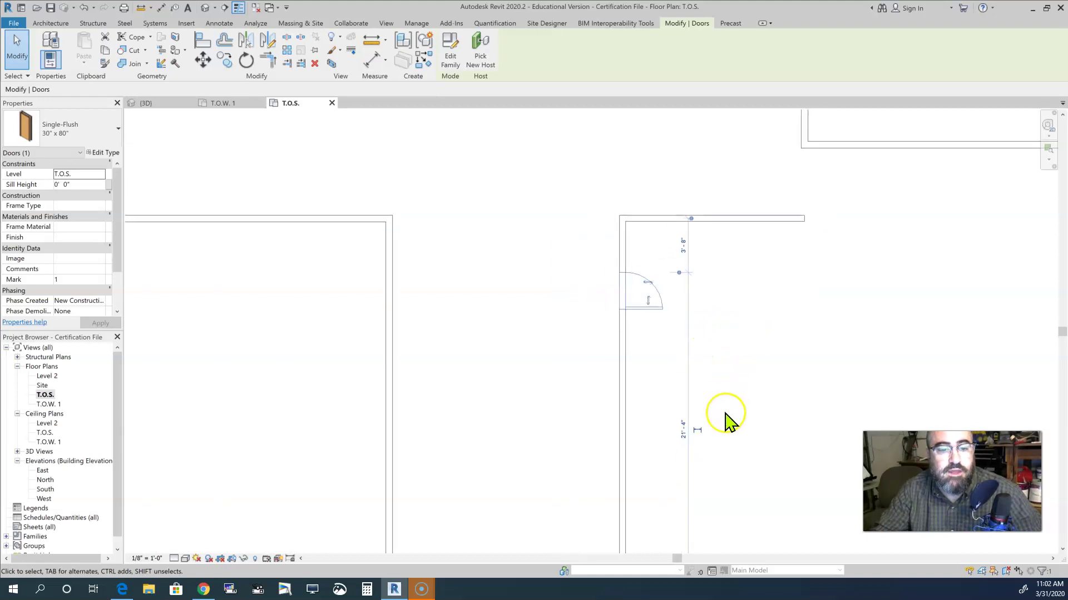
middle_click_drag(727, 422, 755, 326)
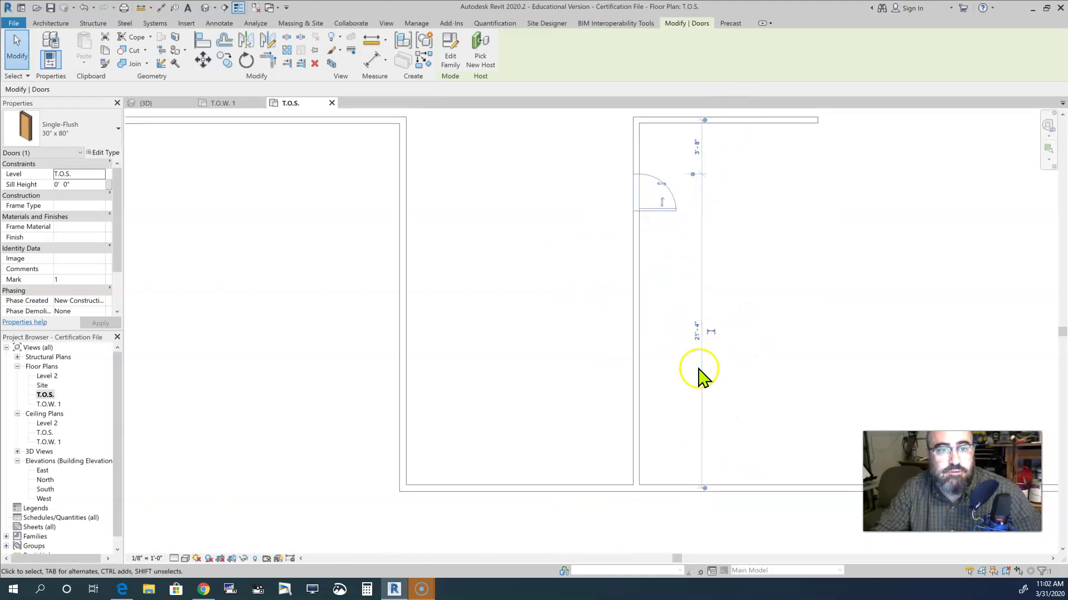
middle_click_drag(756, 381, 728, 437)
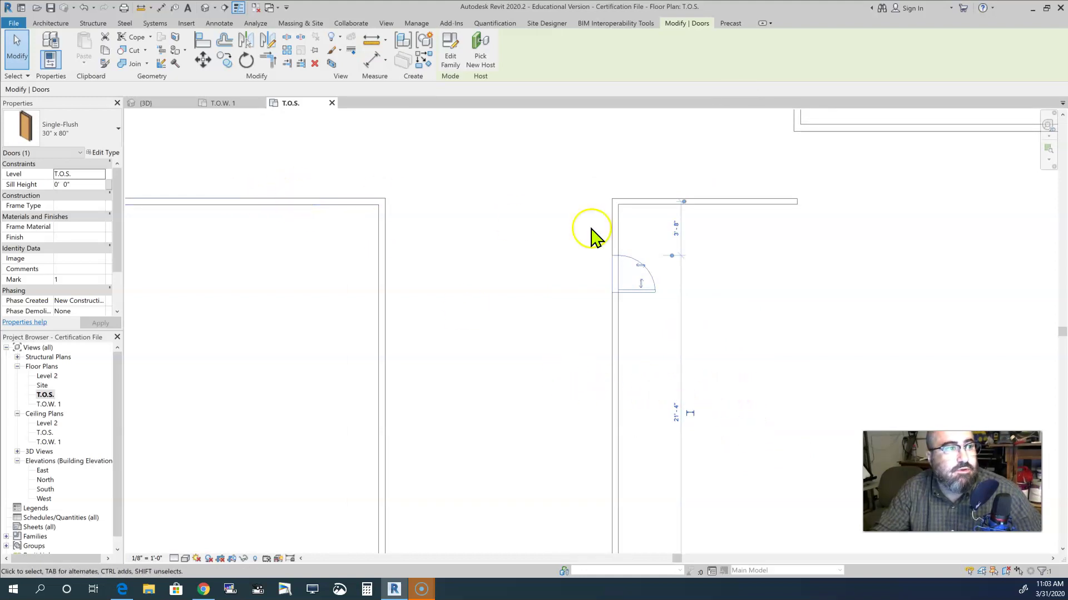
Reactivate door placement with Single-Flush 30" x 80", cancelling a stray Wall command.
left_click(93, 136)
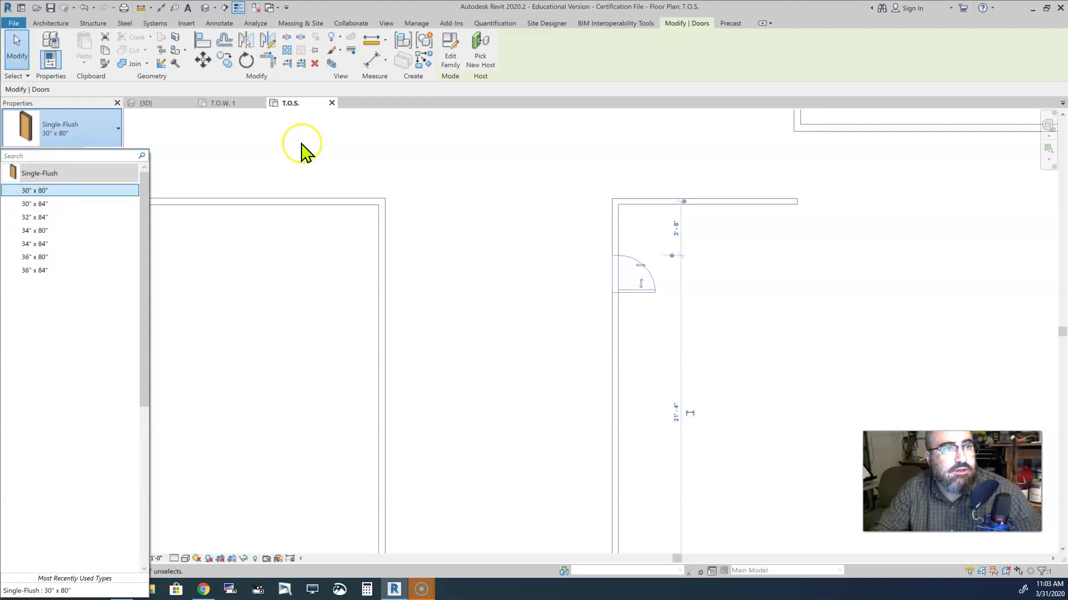
left_click(51, 23)
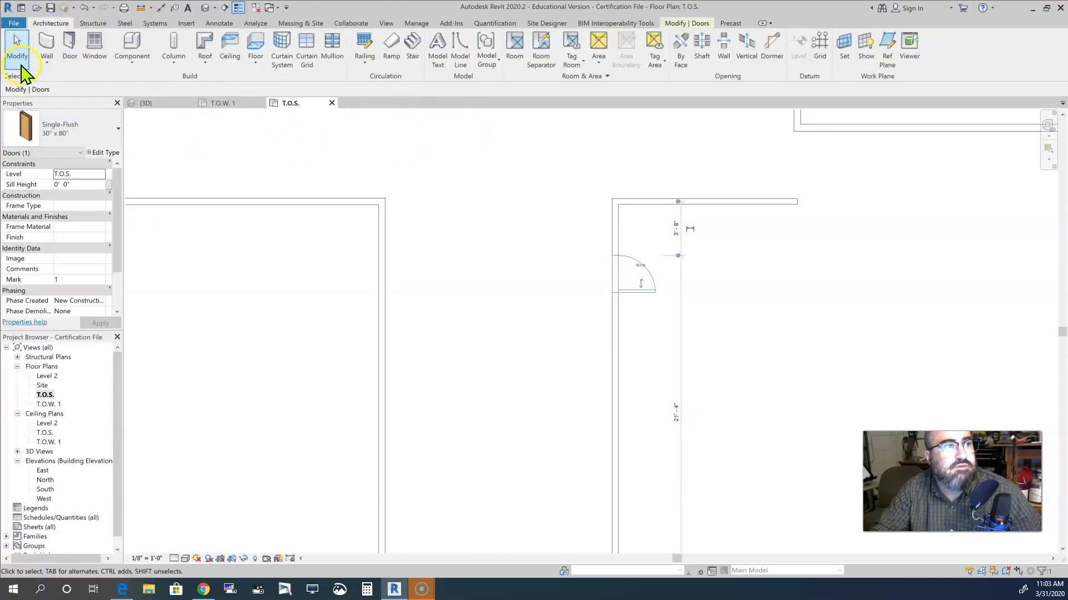
left_click(69, 49)
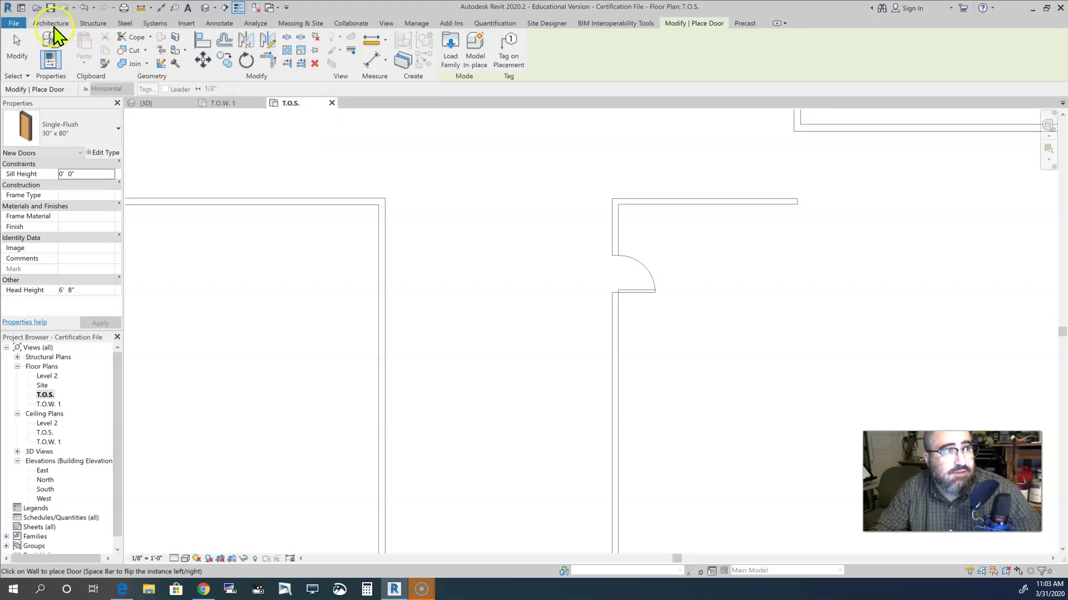
left_click(51, 22)
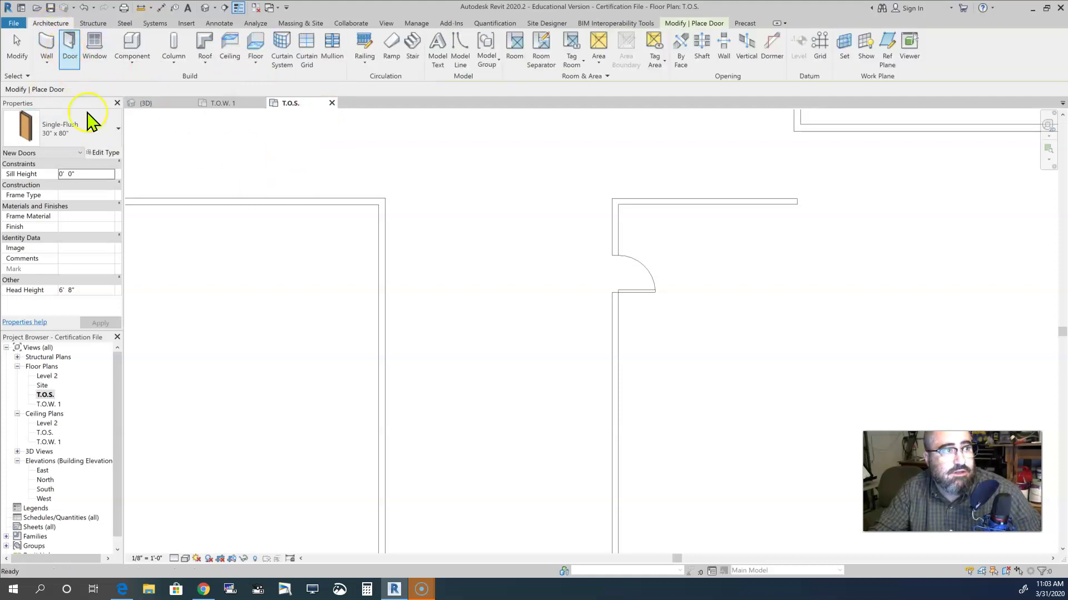
left_click(69, 44)
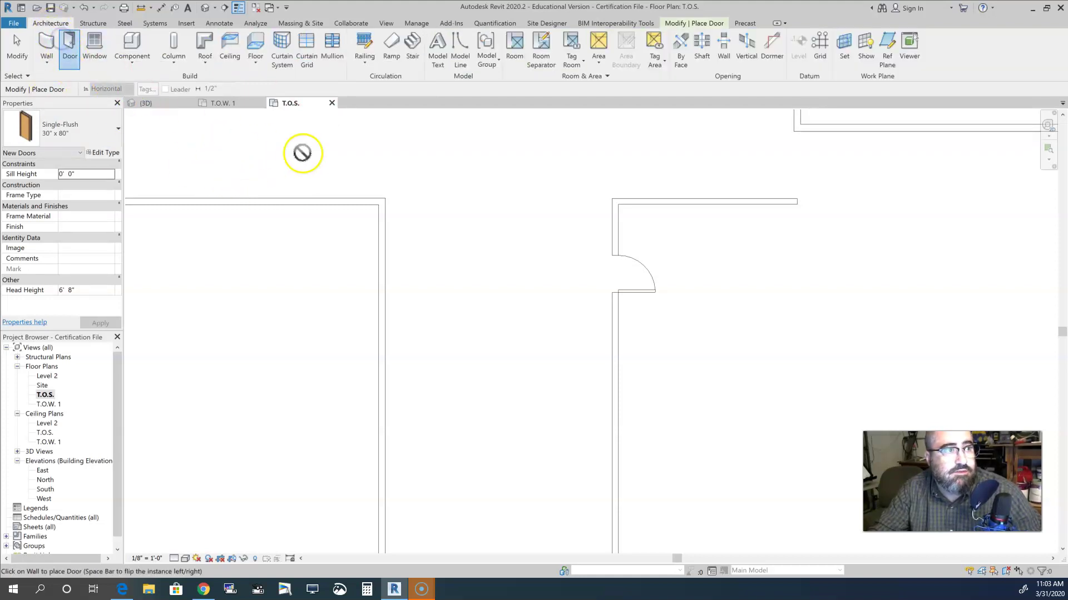
key("Escape")
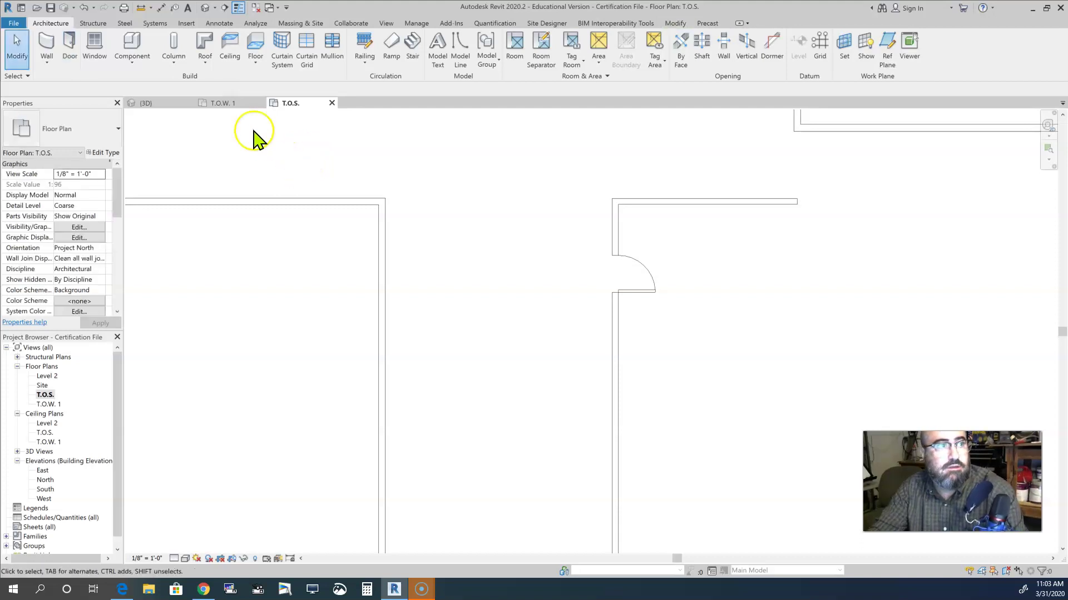
key("w")
key("a")
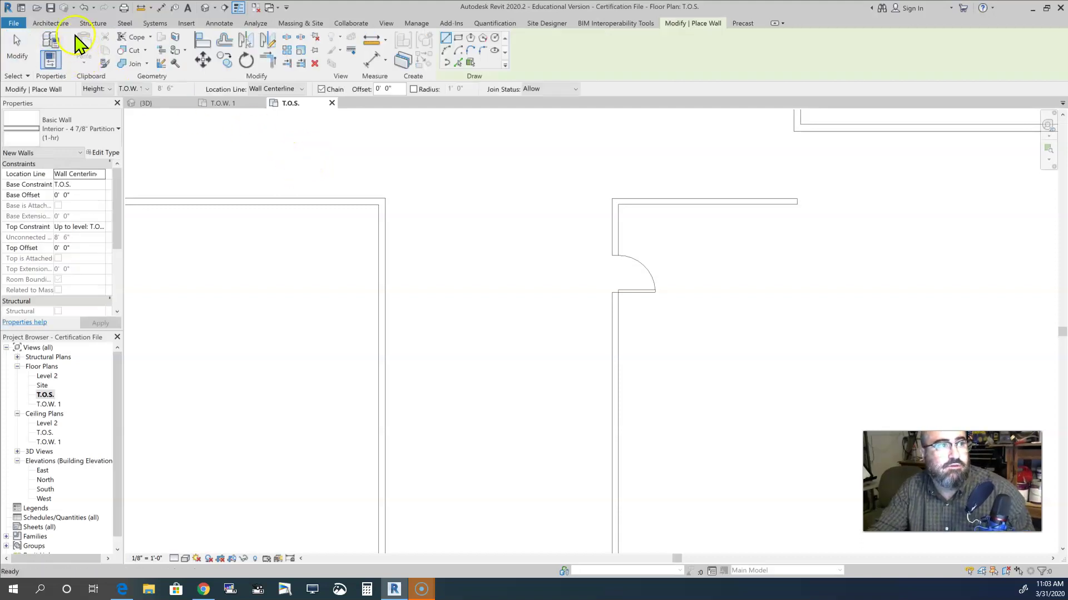
left_click(51, 23)
left_click(70, 44)
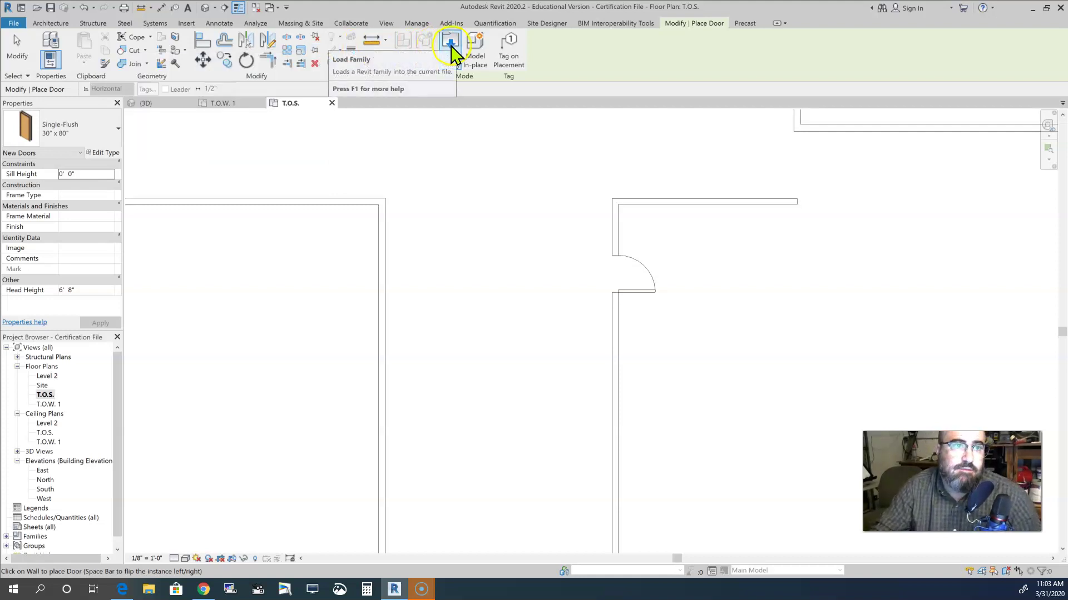
Load Door-Exterior-Single-Entry-Half Arch Glass-Wood_Clad.rfa from the Doors > Residential library folder.
left_click(450, 47)
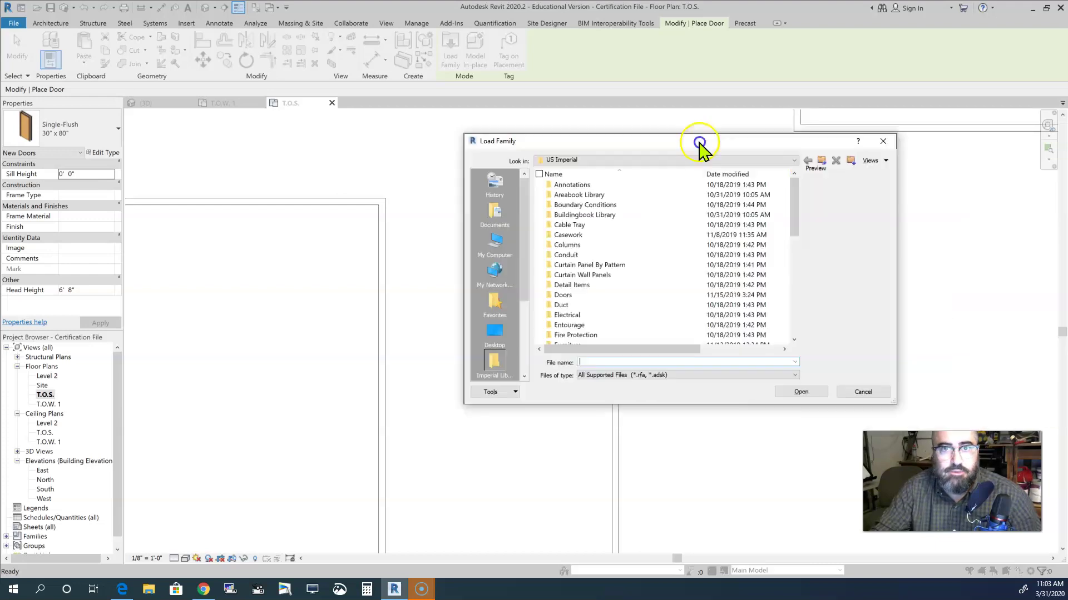
left_click_drag(699, 137, 429, 161)
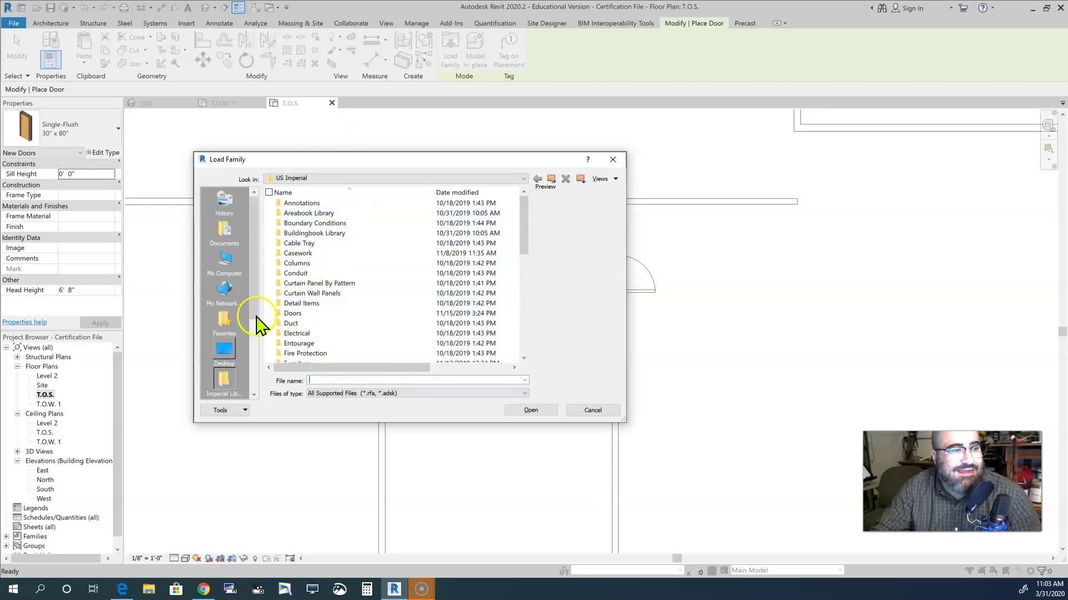
double_click(295, 315)
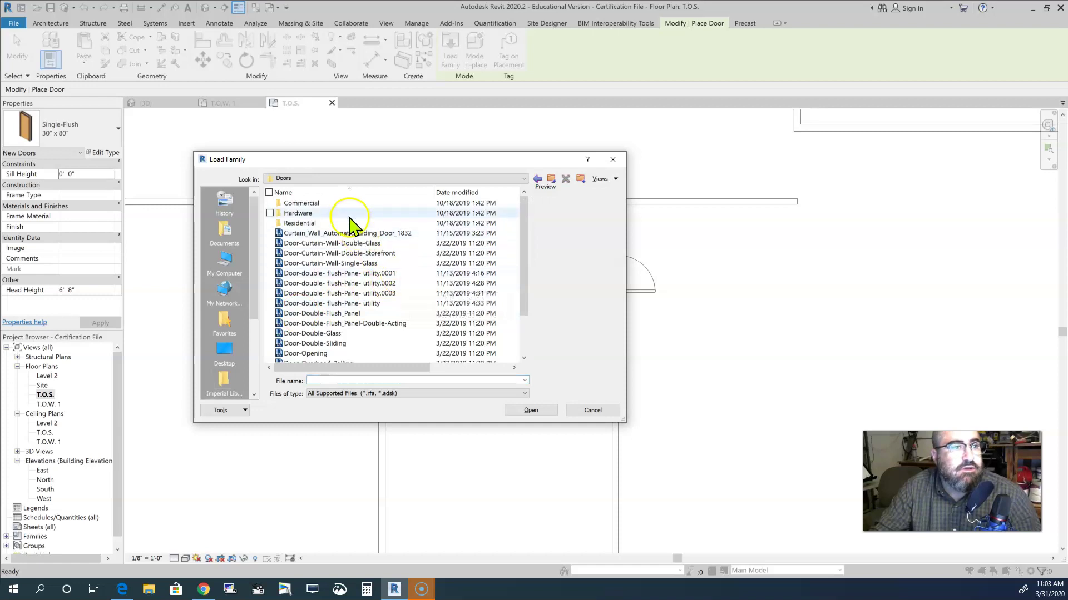
left_click(299, 216)
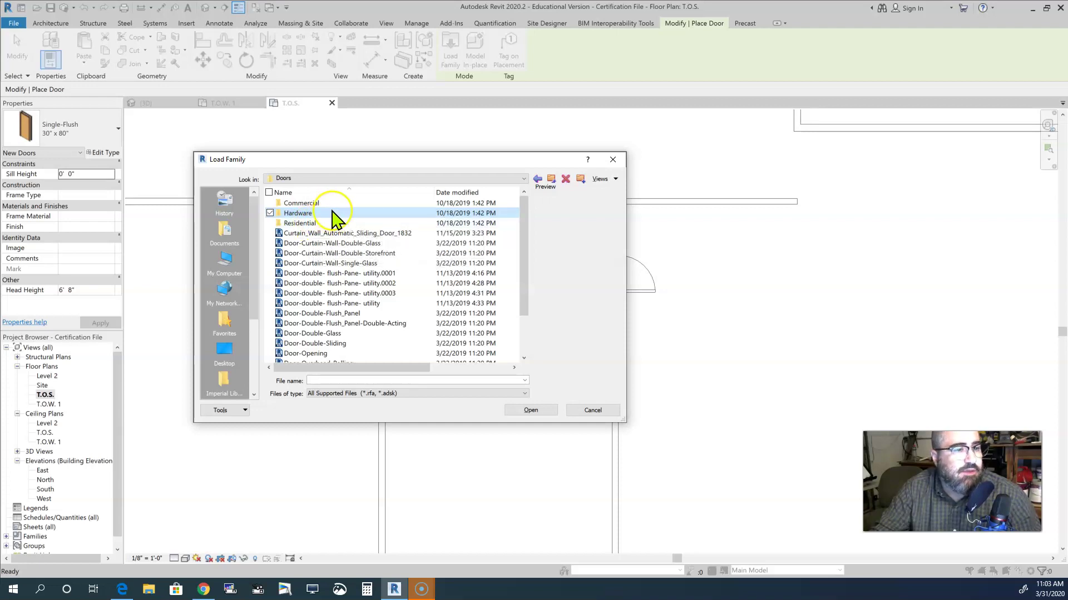
double_click(306, 213)
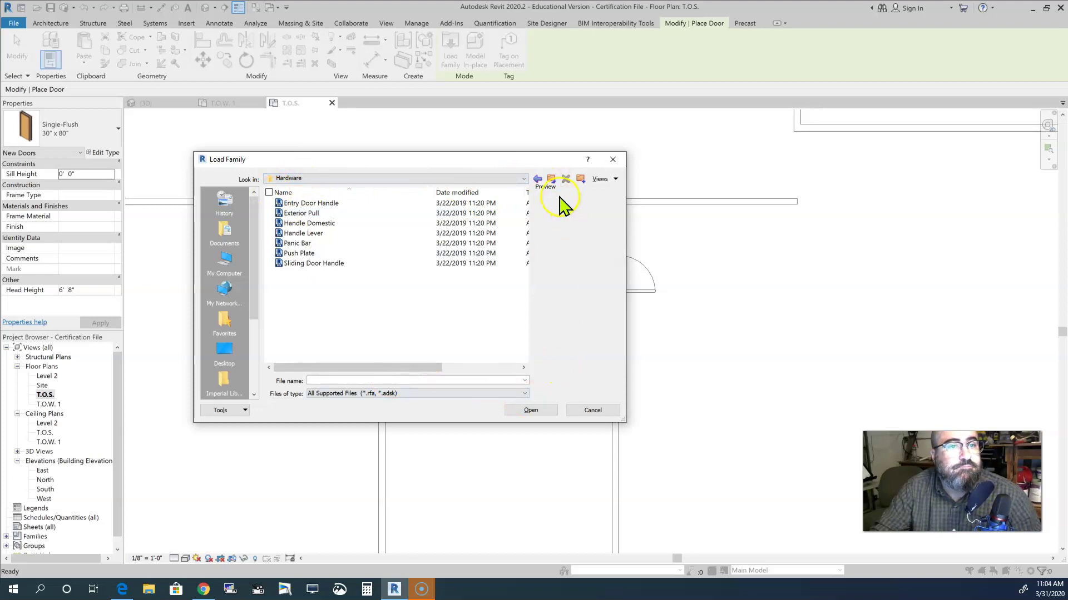
left_click(551, 179)
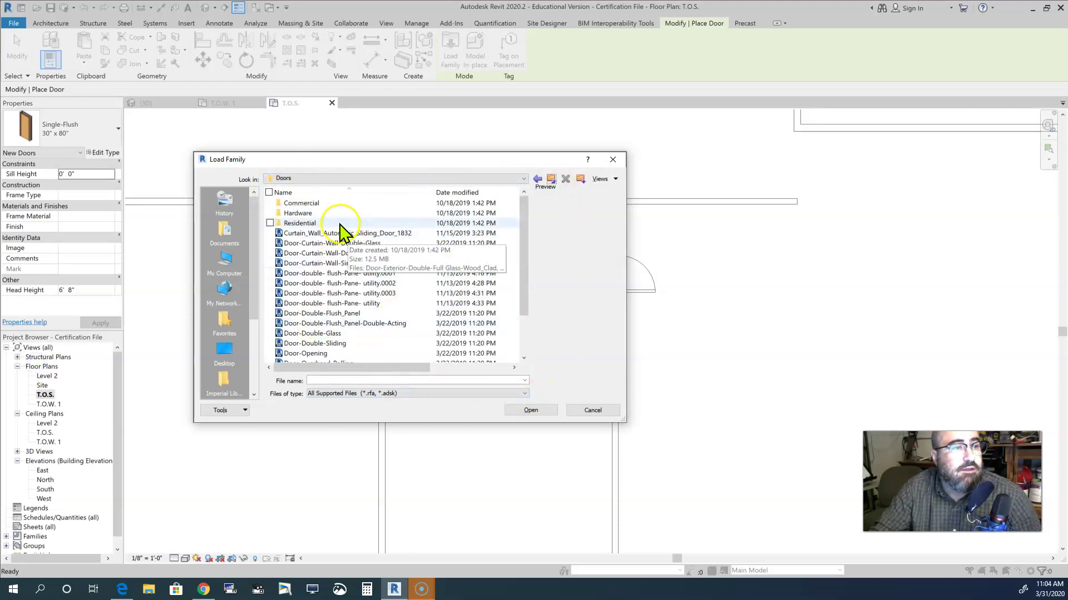
double_click(300, 224)
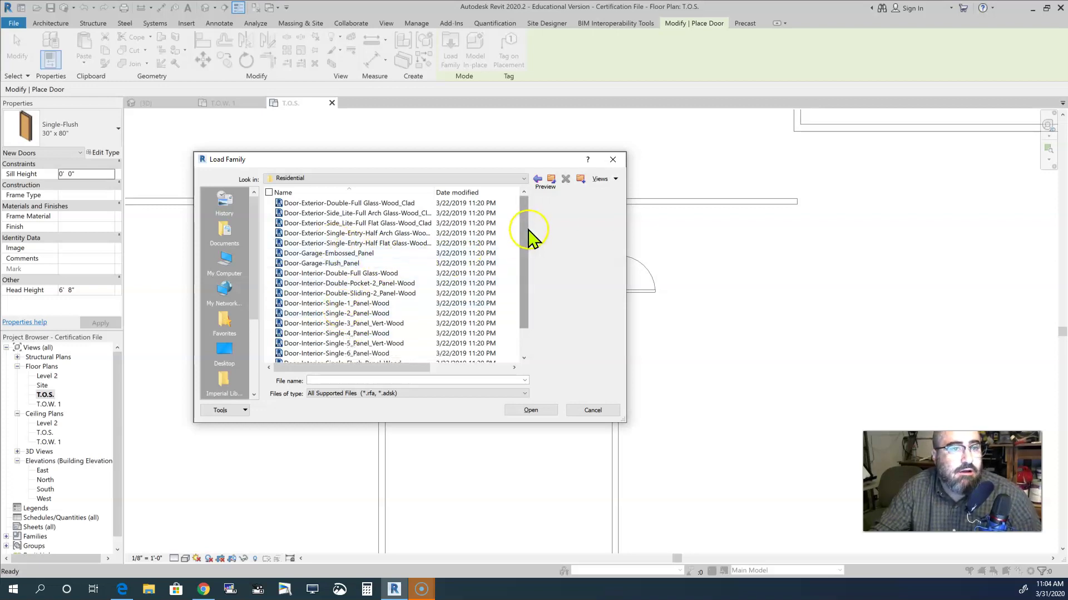
left_click(551, 179)
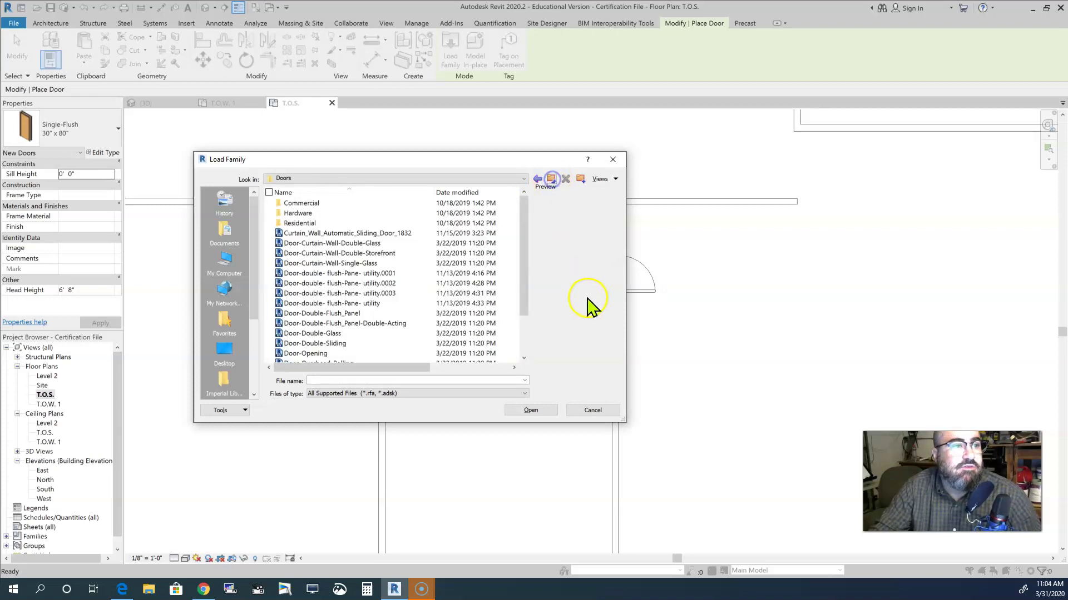
left_click(300, 222)
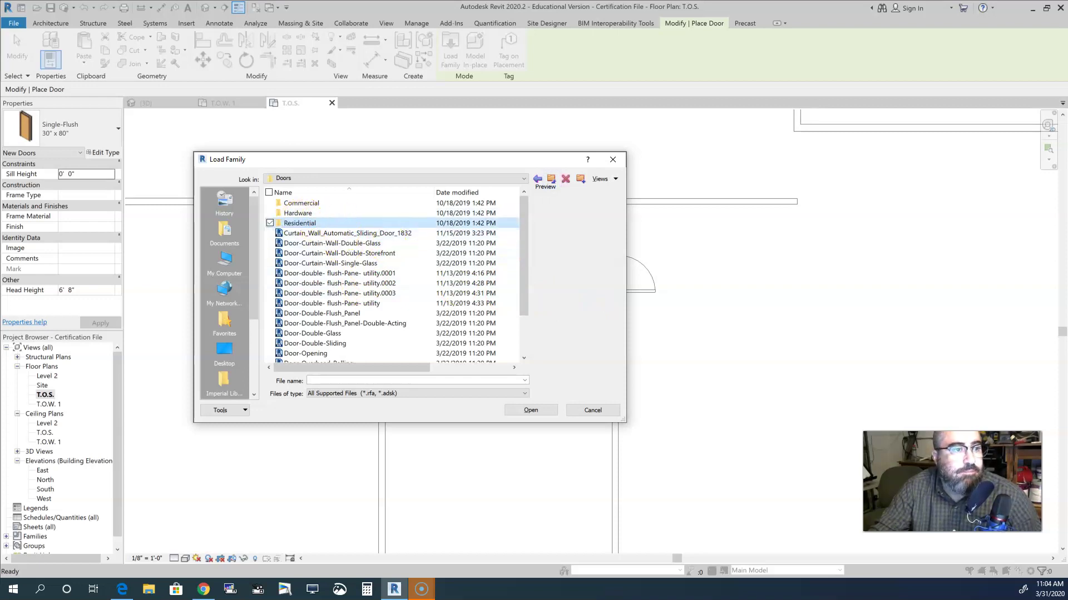
double_click(306, 223)
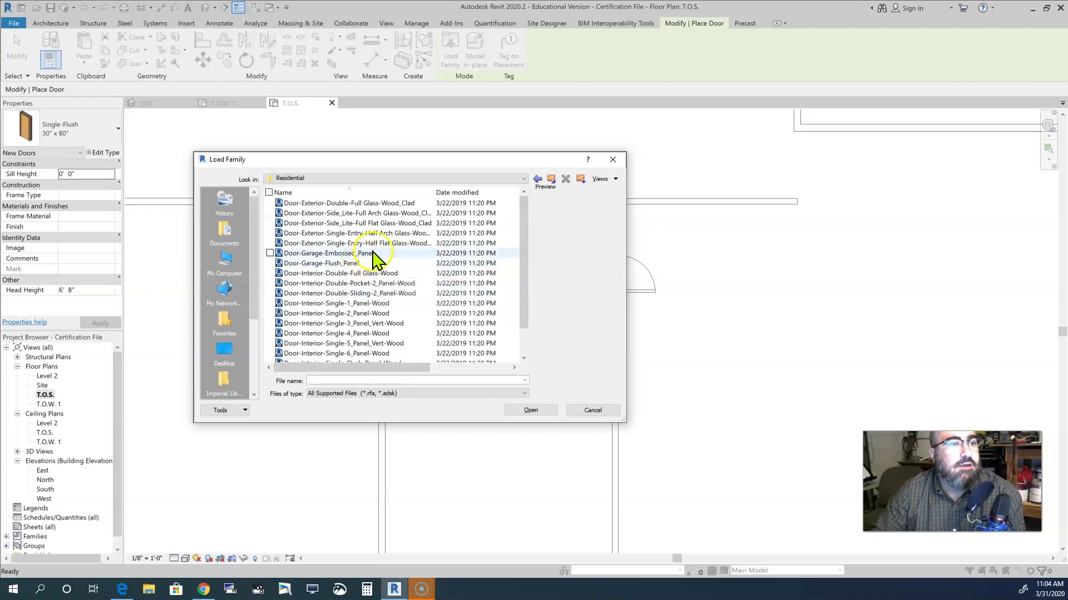
left_click(385, 234)
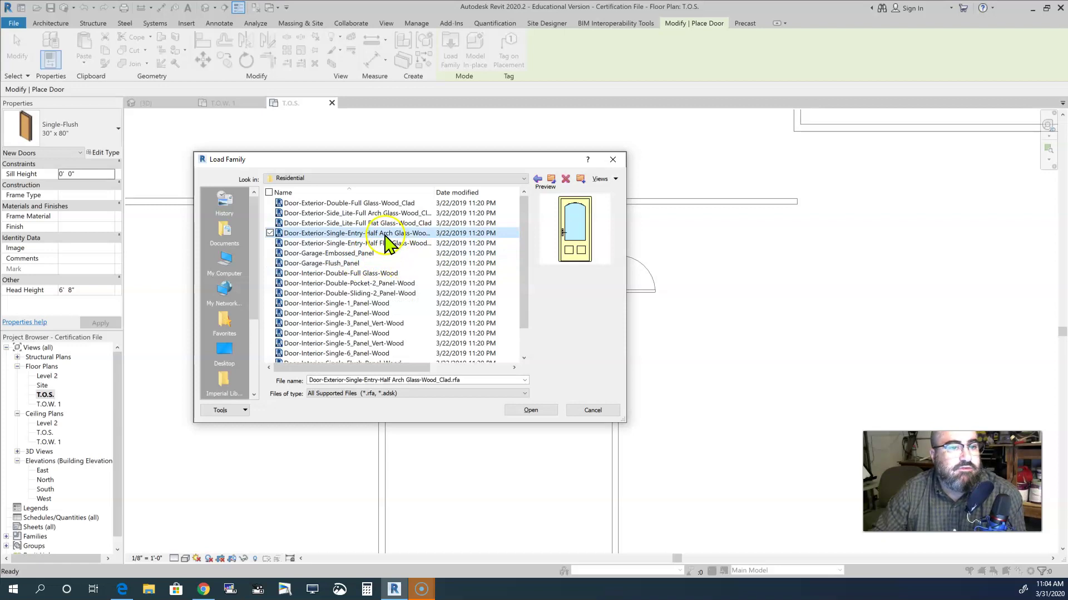
left_click(544, 410)
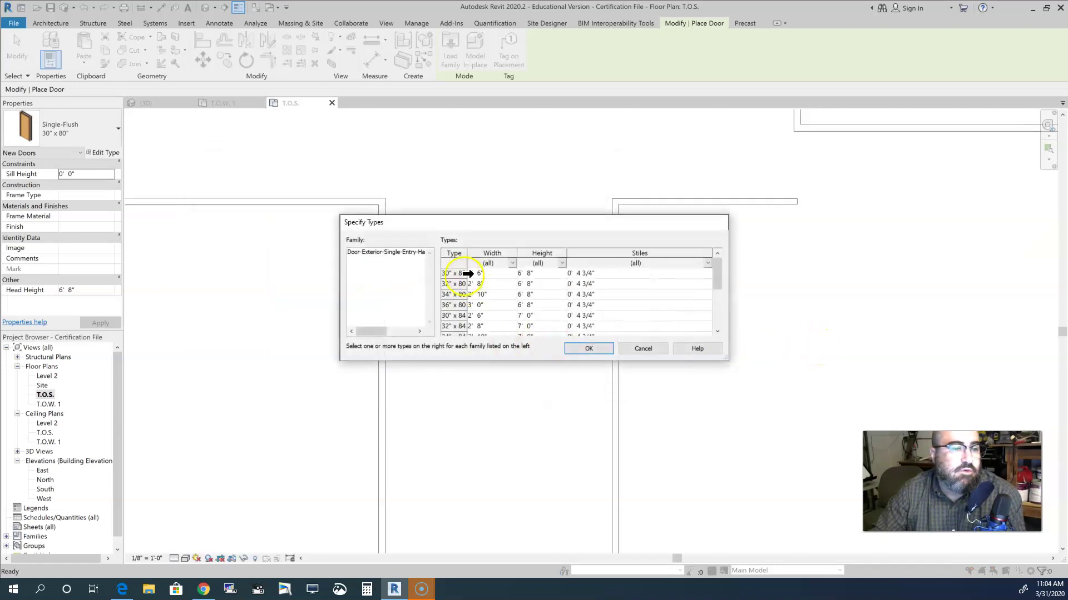
Pick the 36" x 80" type in Specify Types and confirm.
scroll(454, 316, "down", 3)
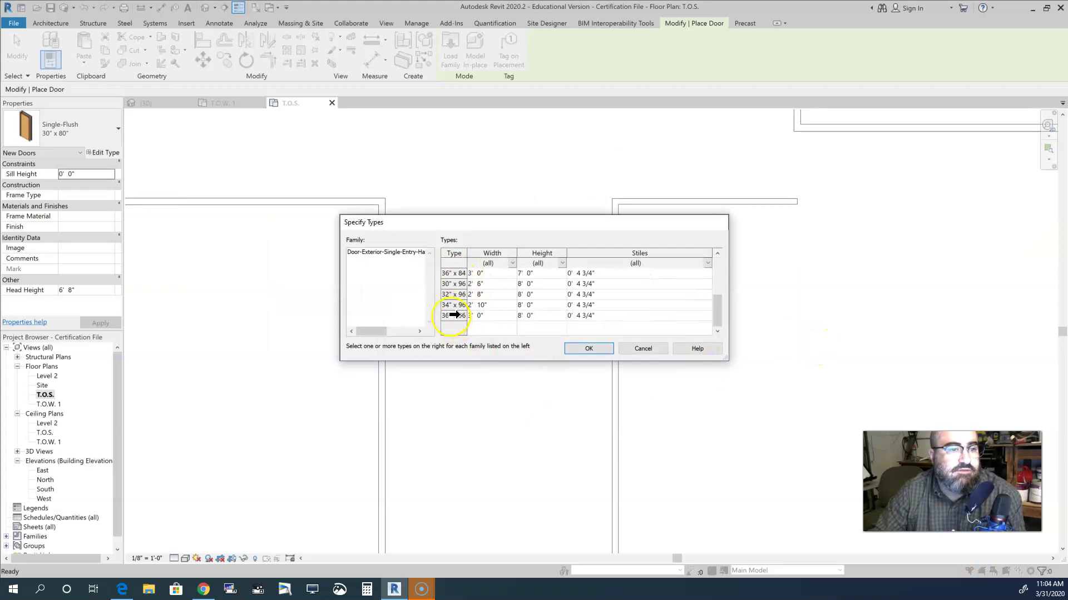
scroll(455, 315, "up", 5)
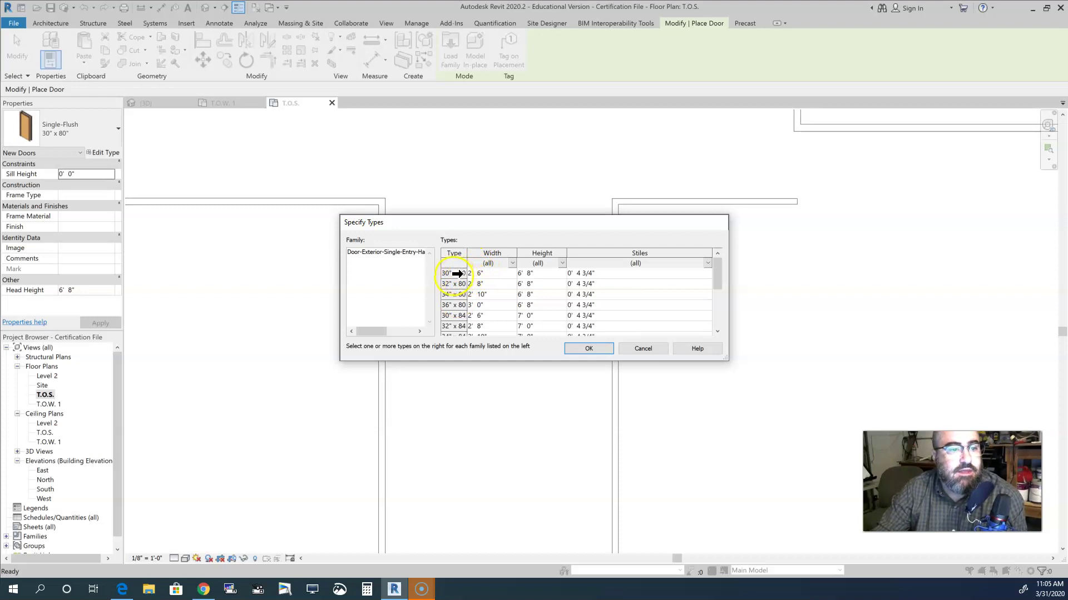
left_click(454, 305)
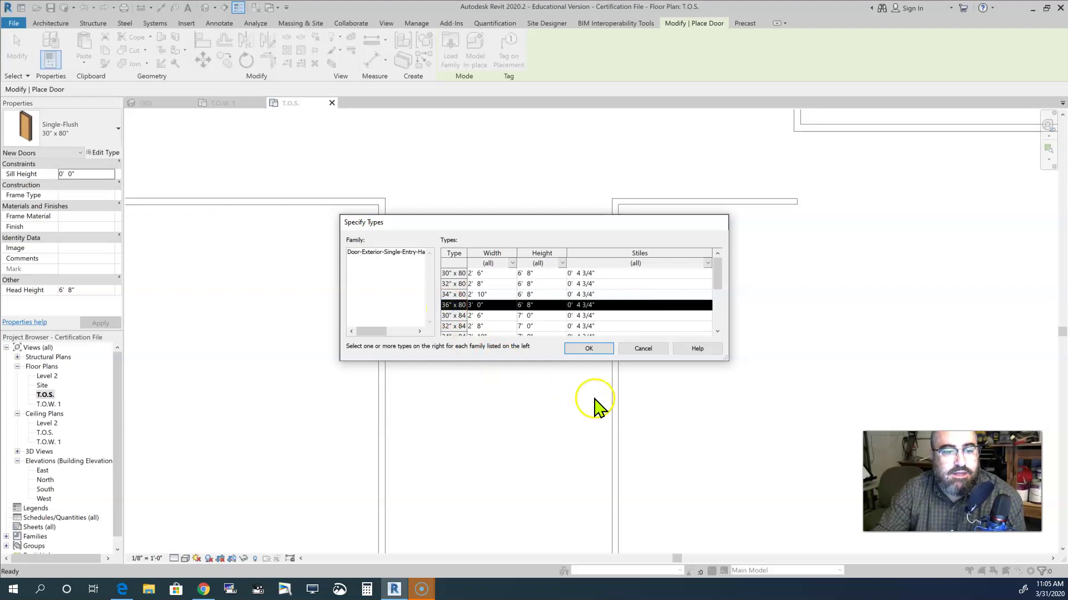
left_click(596, 347)
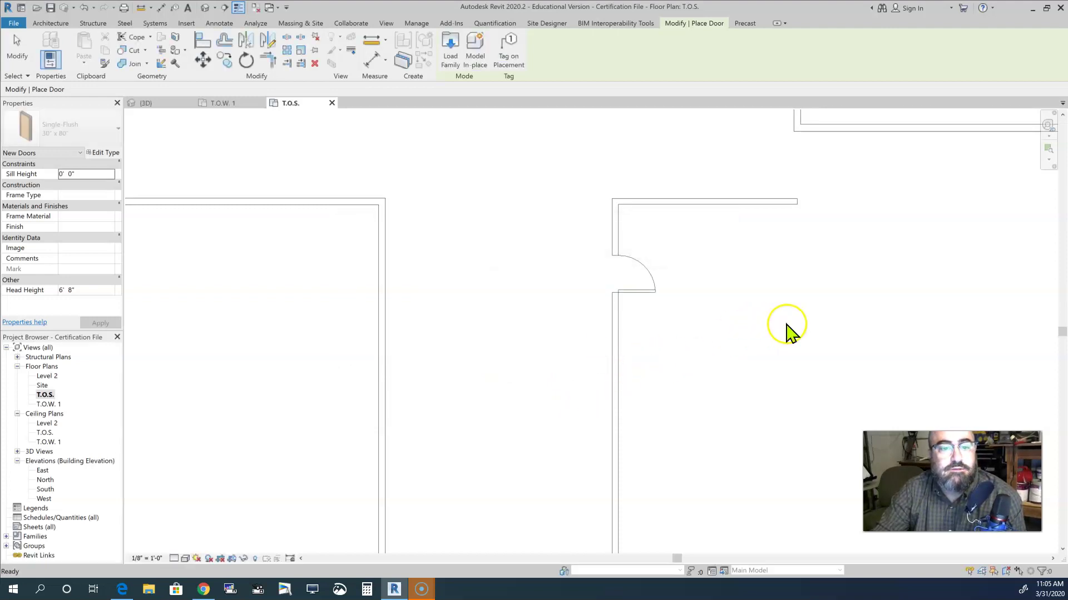
Place the 36" x 80" entry door in the right-hand room's top wall at 10'-0".
scroll(785, 323, "down", 2)
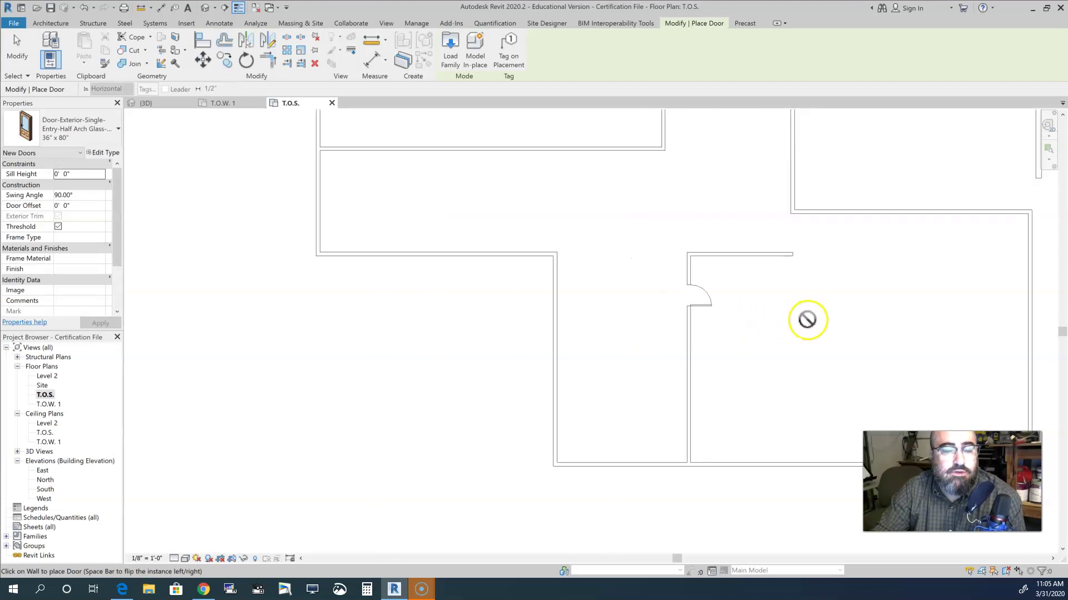
middle_click_drag(805, 317, 706, 404)
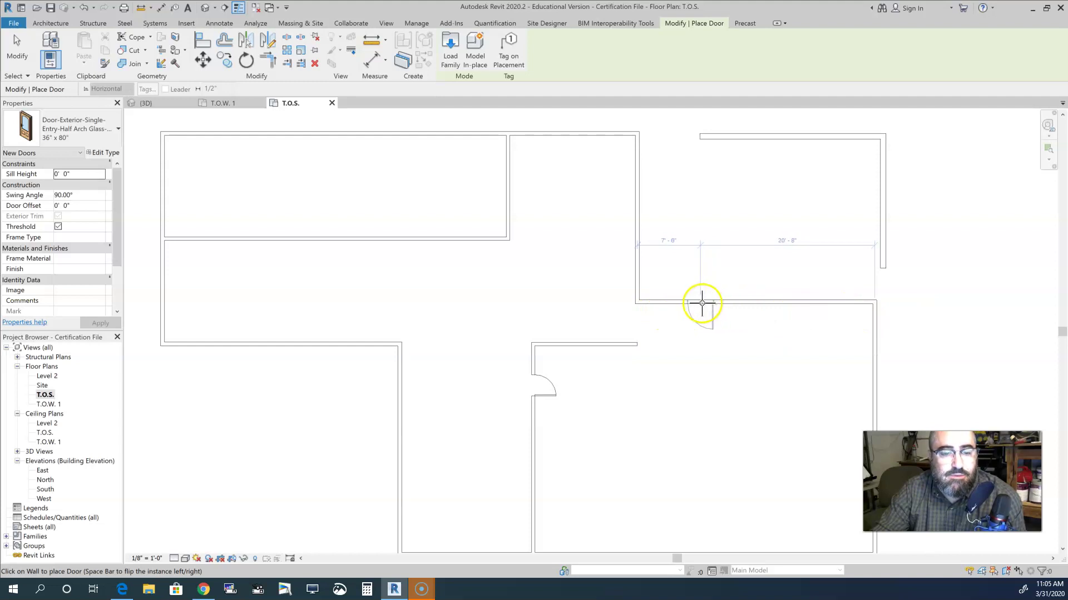
left_click(720, 305)
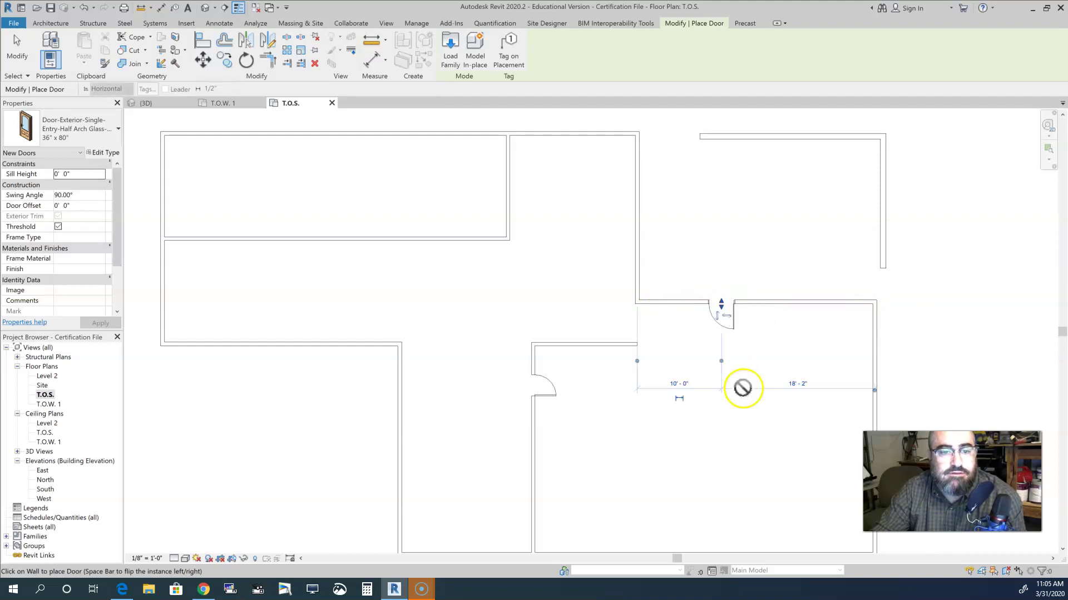
scroll(736, 360, "up", 3)
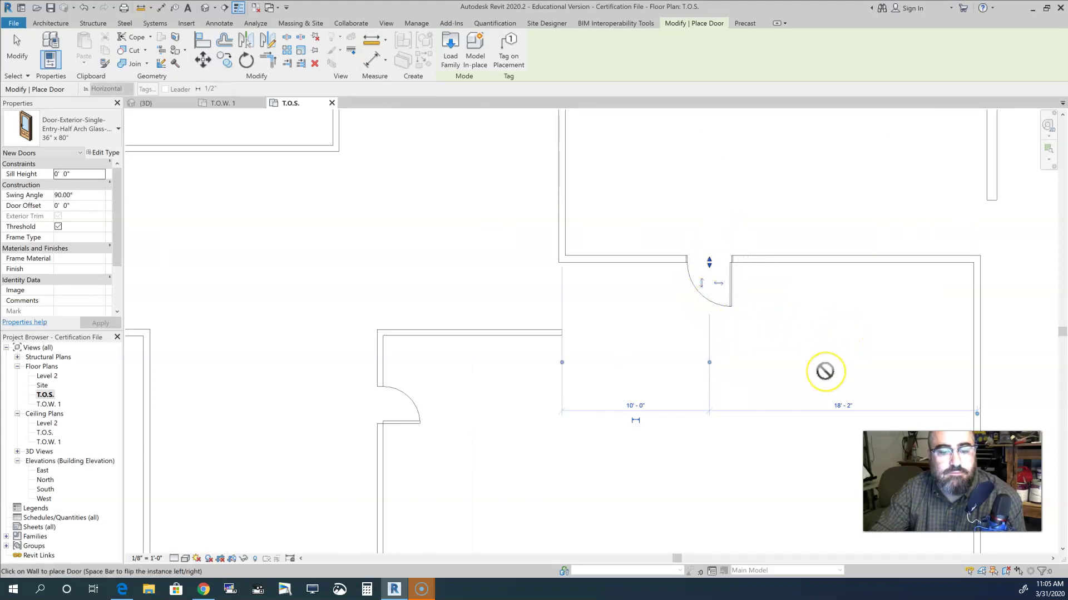
key("Escape")
key("Escape")
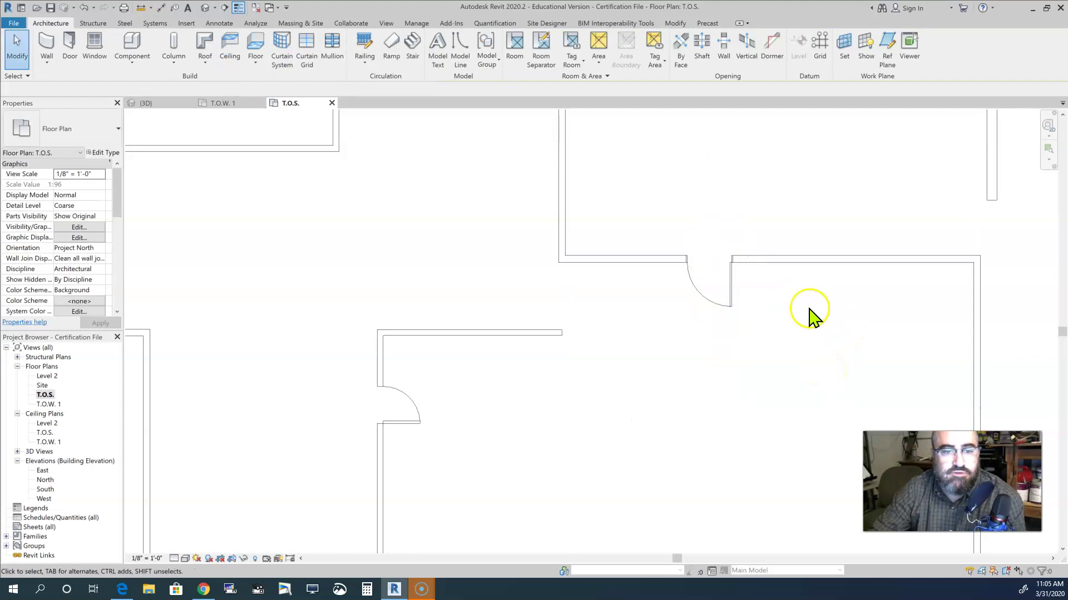
left_click(720, 303)
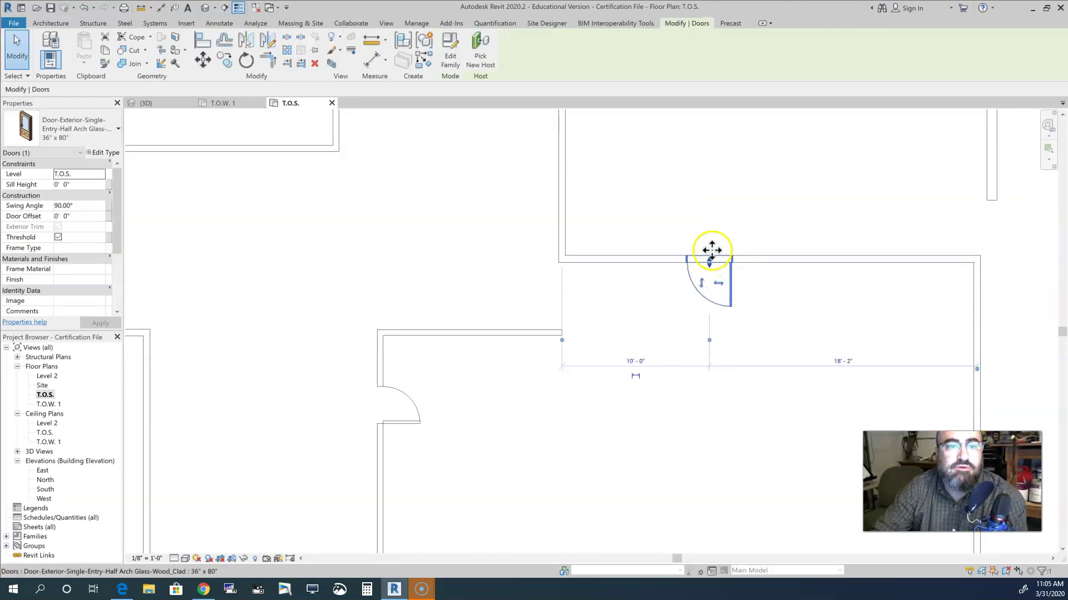
left_click_drag(709, 261, 706, 236)
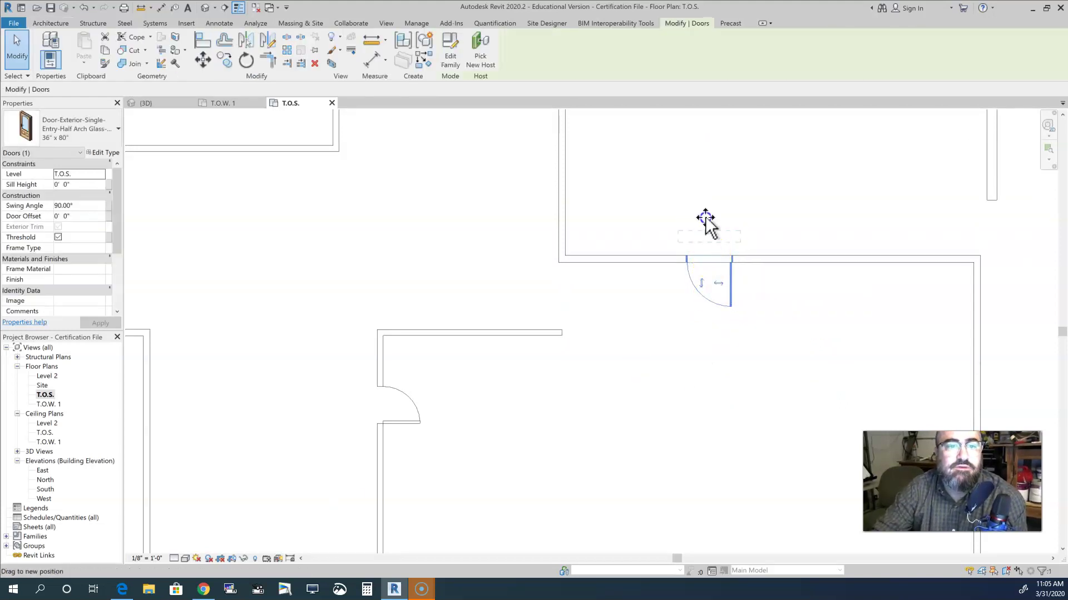
left_click_drag(799, 244, 797, 246)
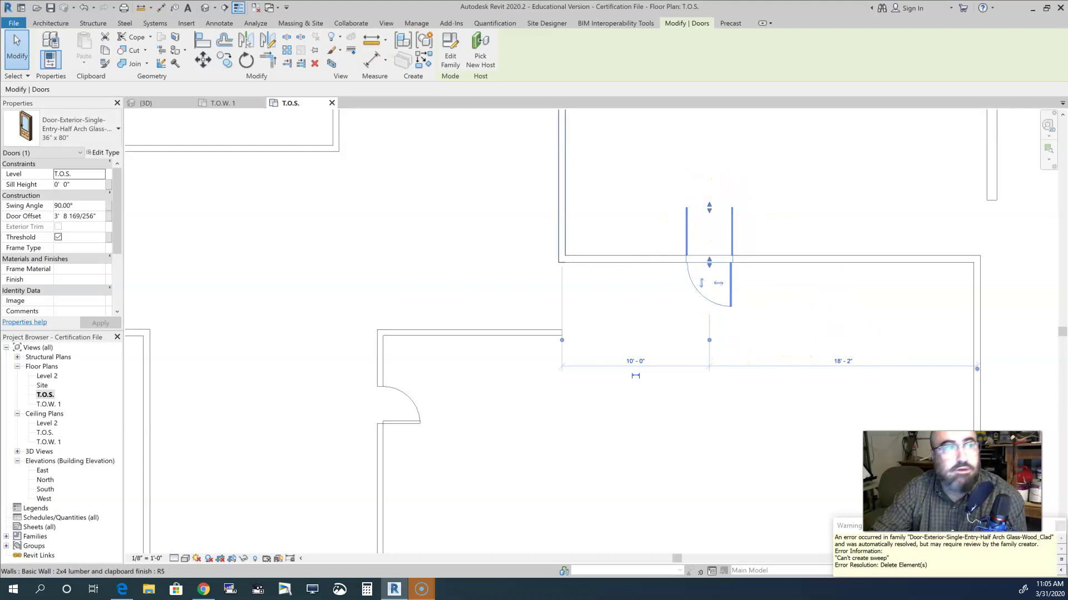
left_click(84, 6)
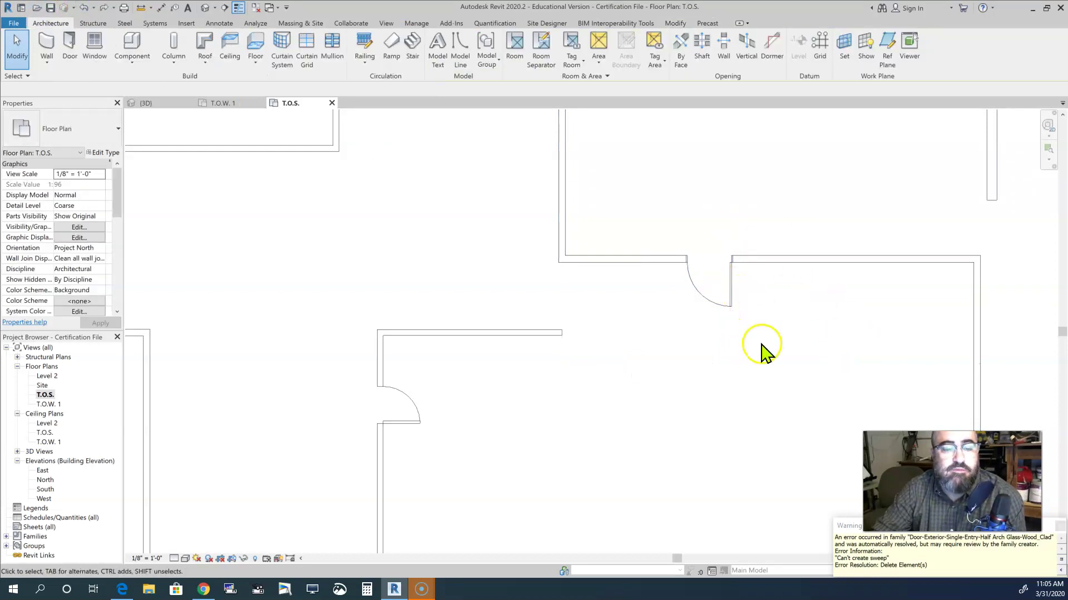
left_click(725, 303)
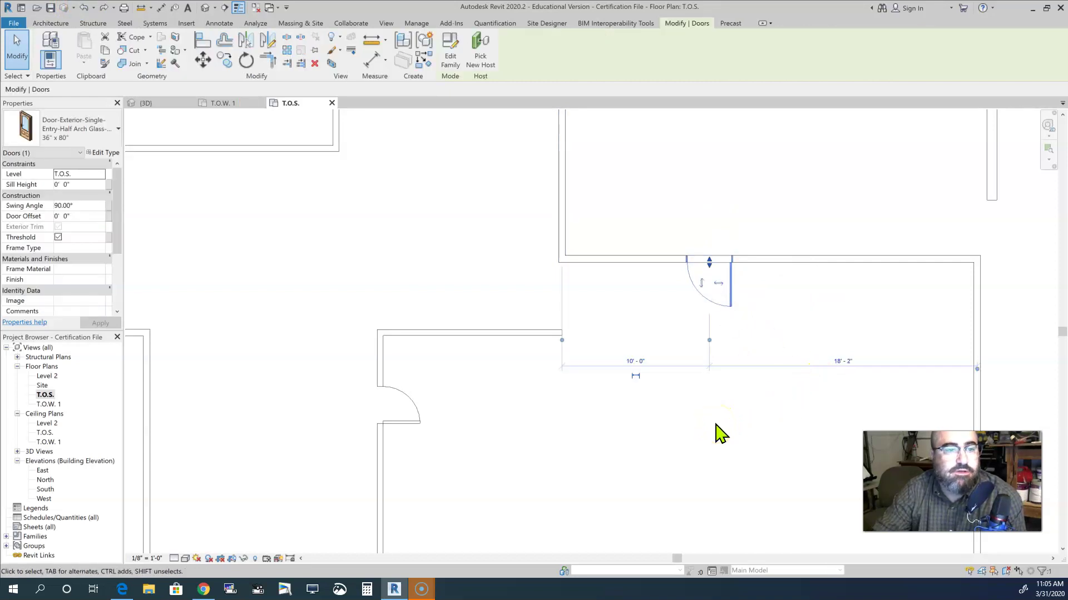
scroll(355, 244, "down", 2)
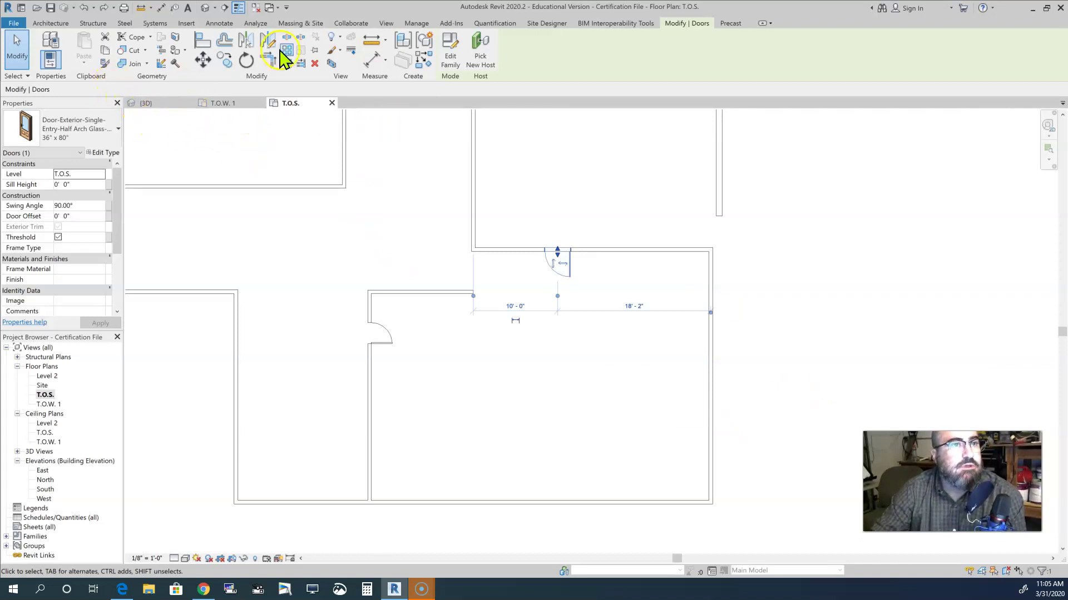
Reopen the Door tool and load Door-Garage-Flush_Panel.rfa with its 96" x 84" type current.
left_click(62, 25)
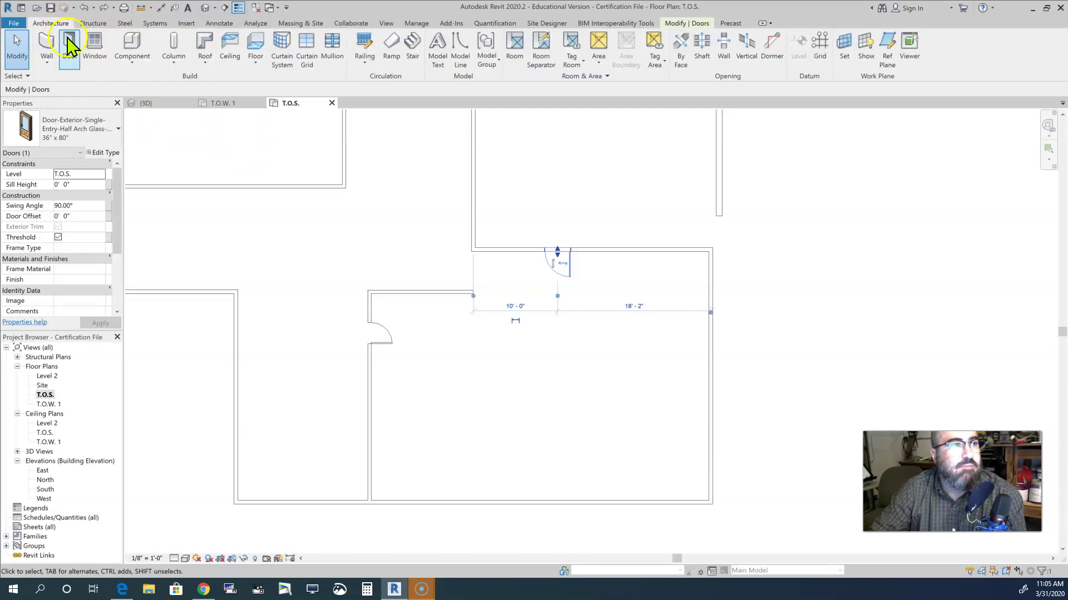
left_click(70, 49)
left_click(453, 58)
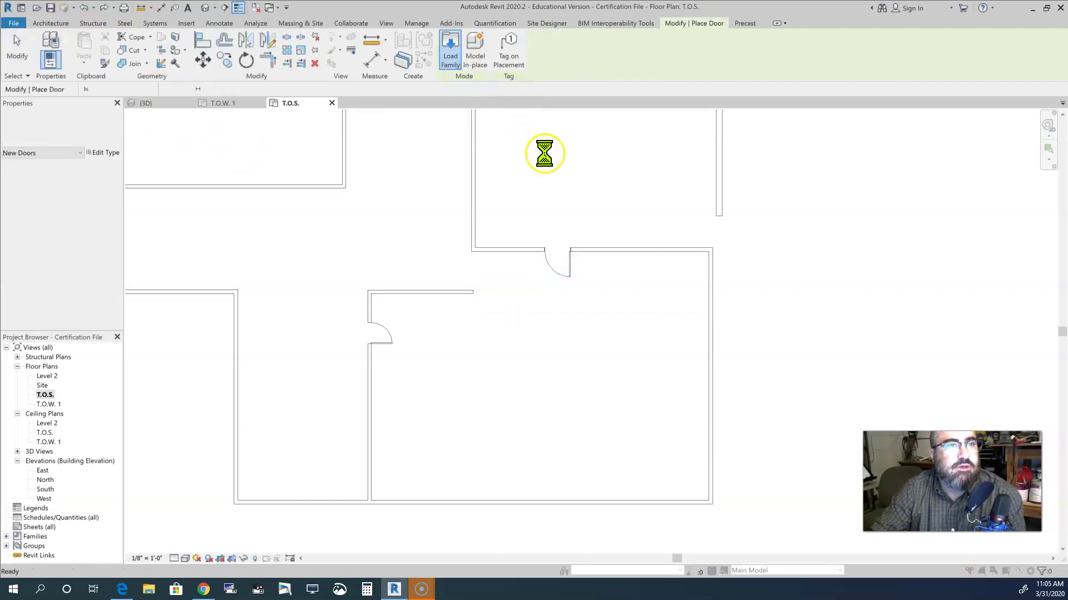
scroll(390, 234, "down", 1)
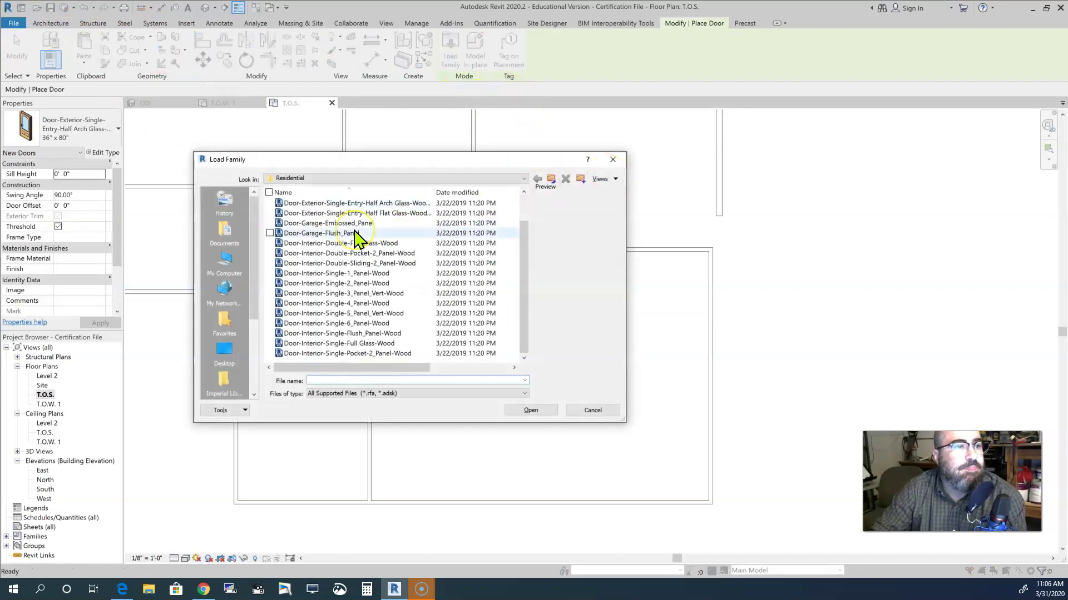
scroll(381, 272, "up", 1)
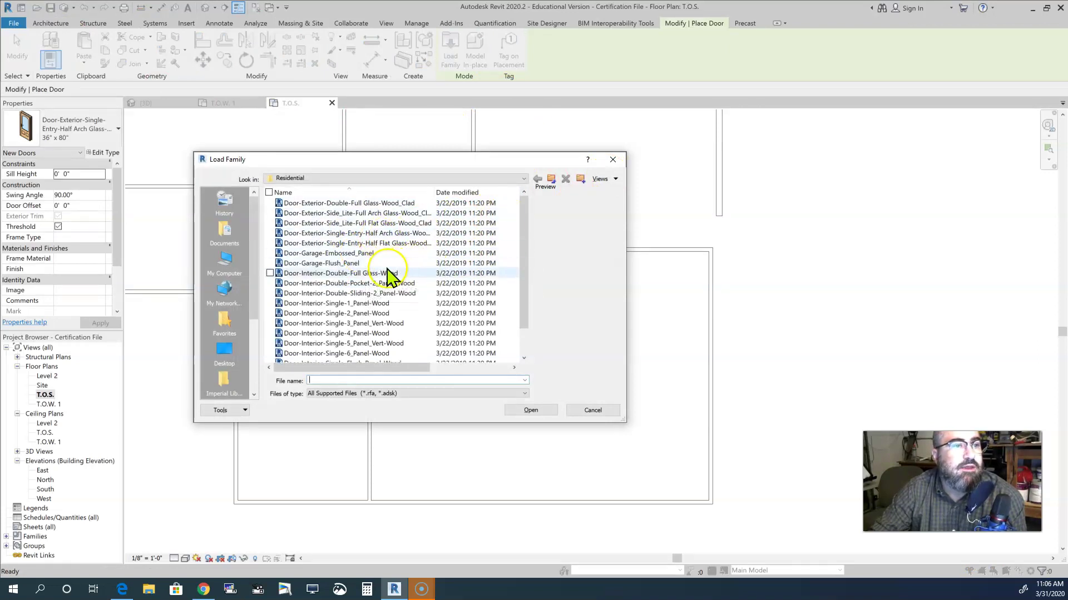
left_click(332, 265)
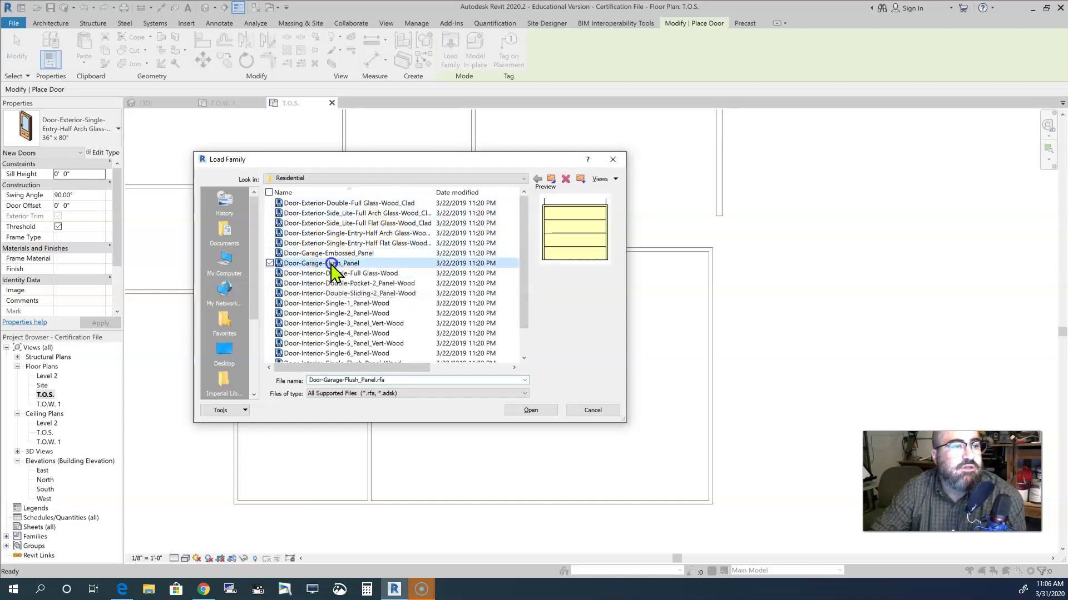
left_click(536, 414)
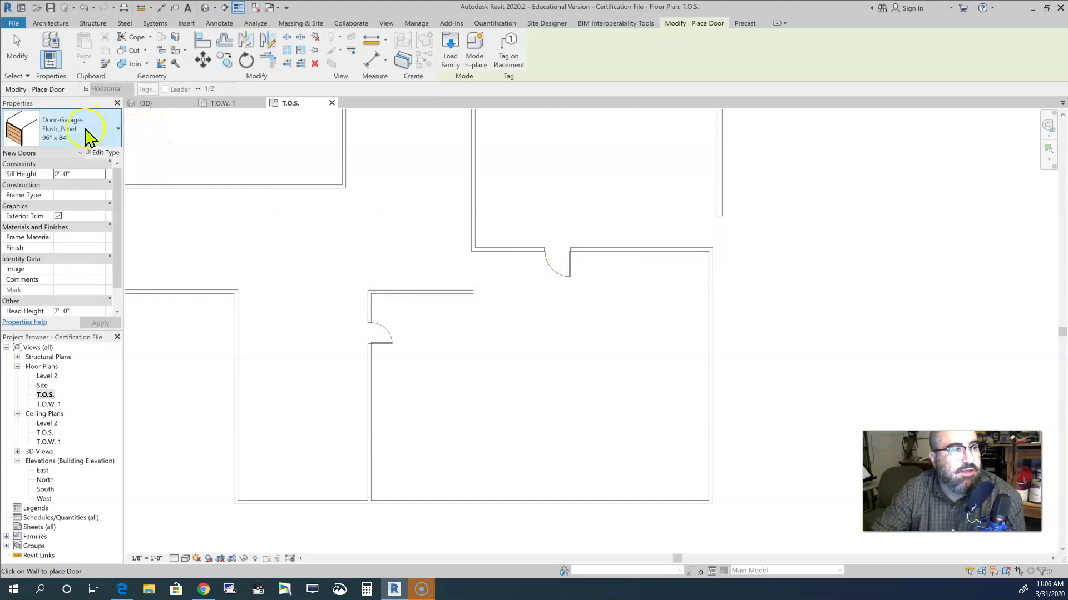
left_click(87, 135)
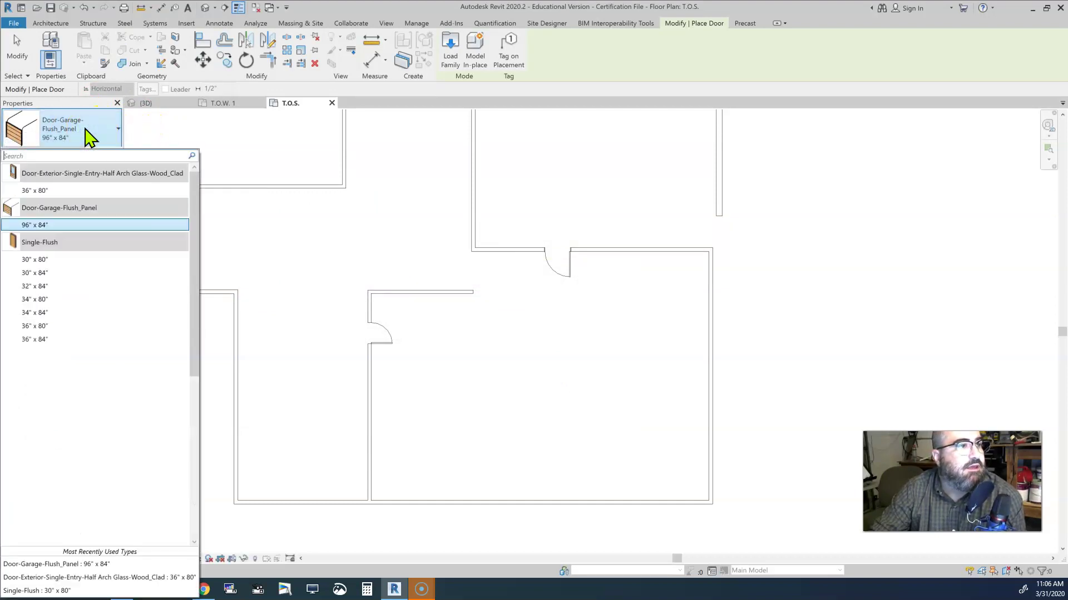
left_click(88, 230)
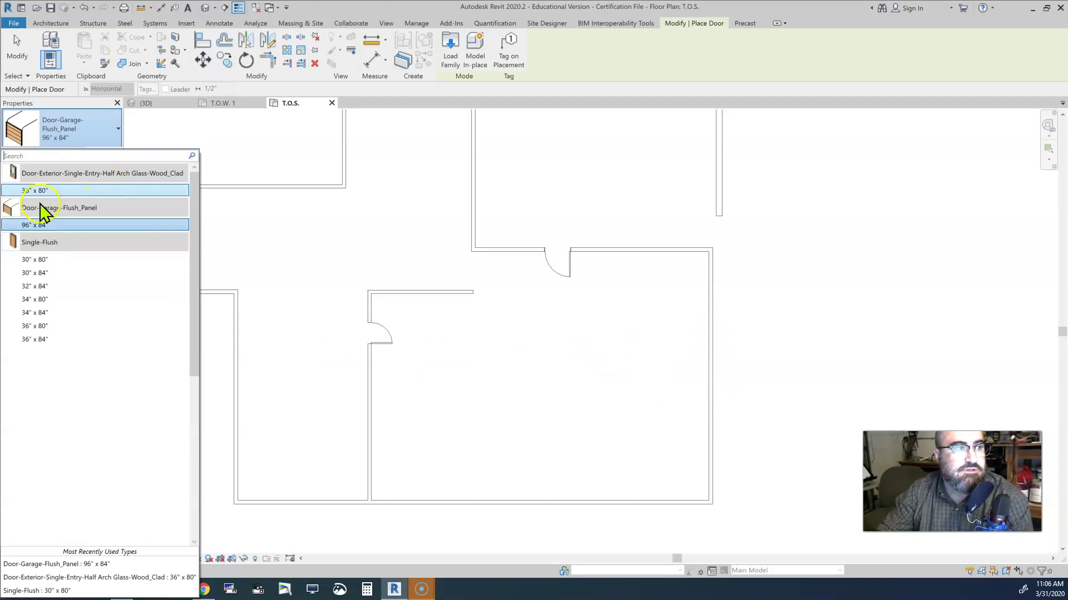
left_click(50, 225)
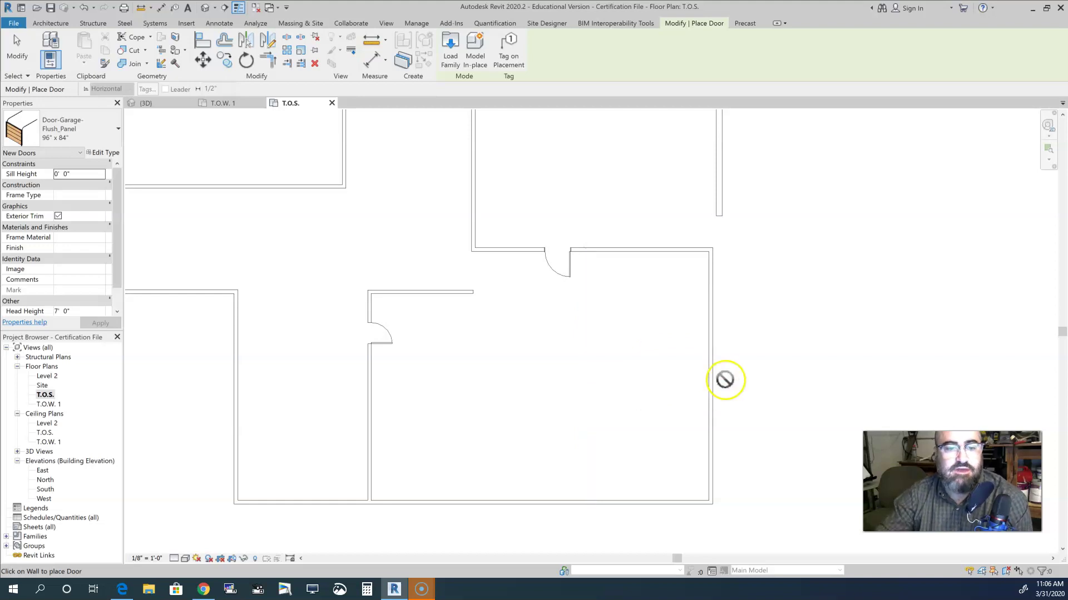
Place the 96" x 84" garage door in the right wall, flipped inward and moved up, then restart Door.
left_click(707, 381)
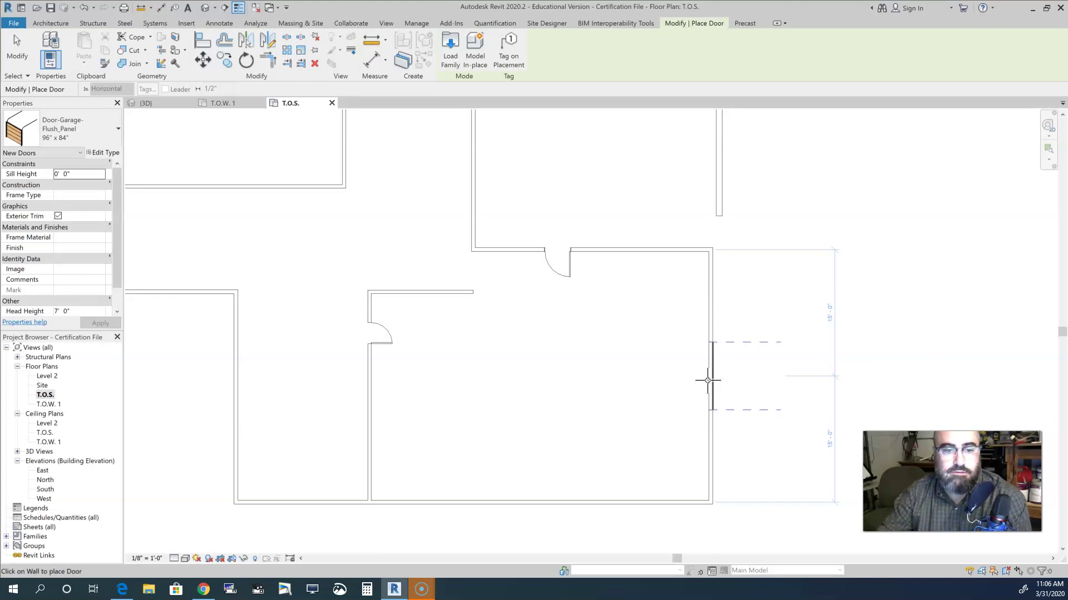
left_click(713, 381)
left_click(848, 424)
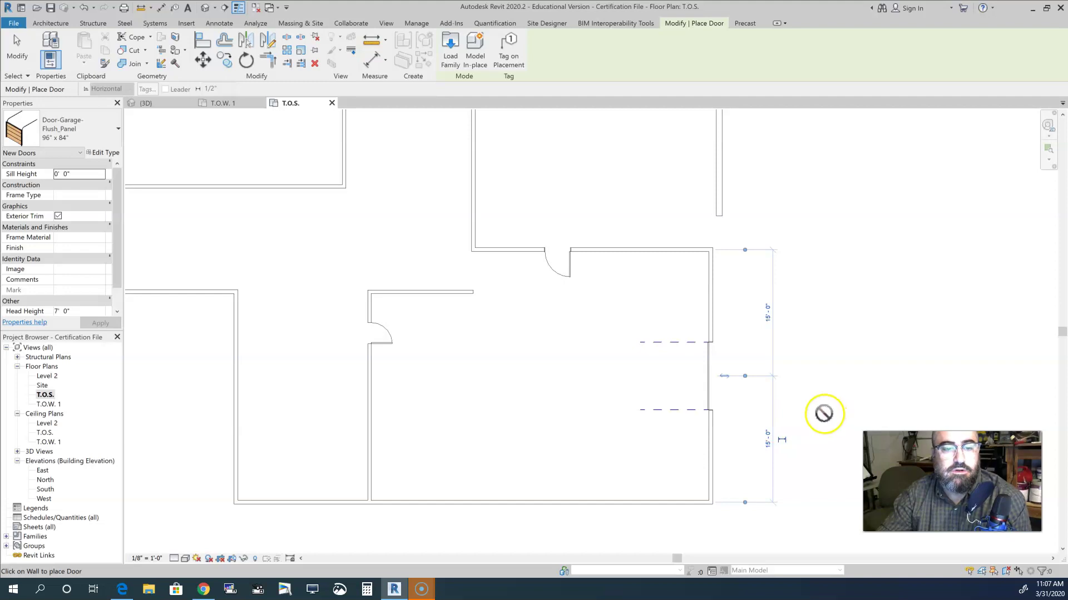
key("Escape")
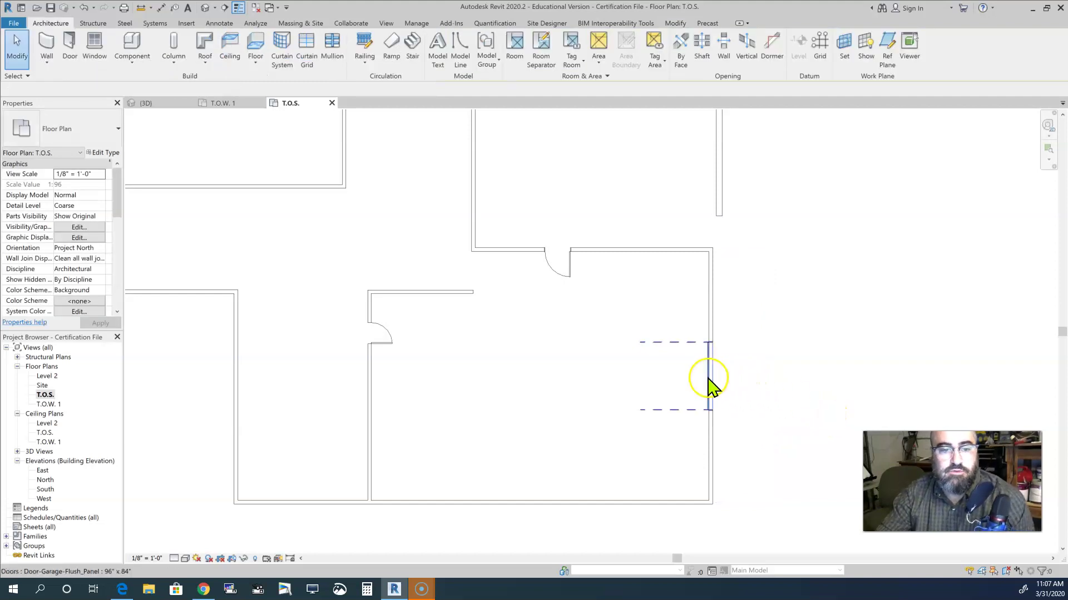
left_click_drag(708, 381, 714, 430)
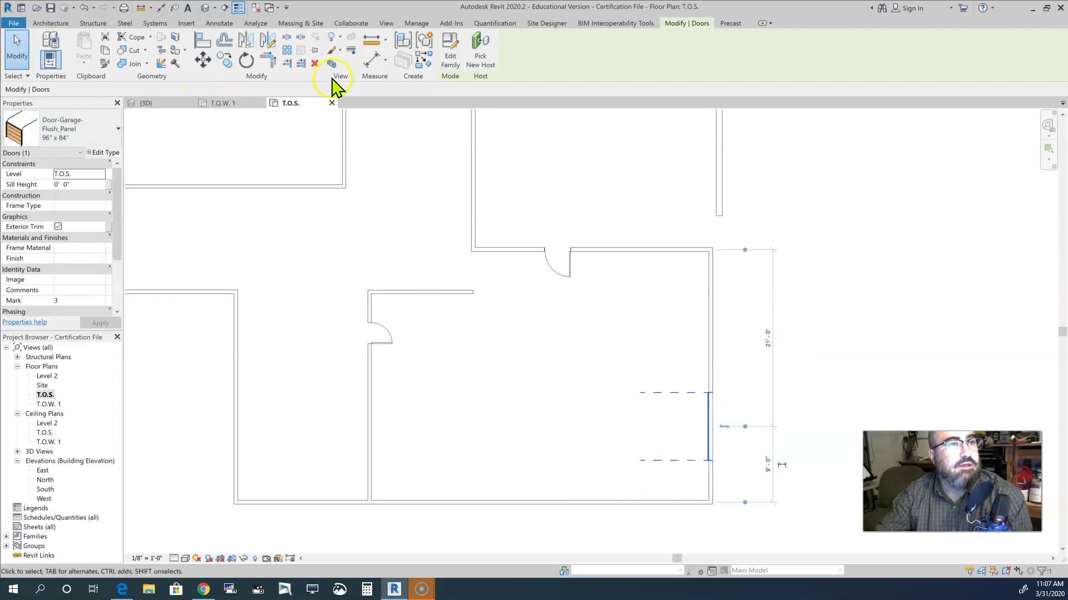
left_click(51, 23)
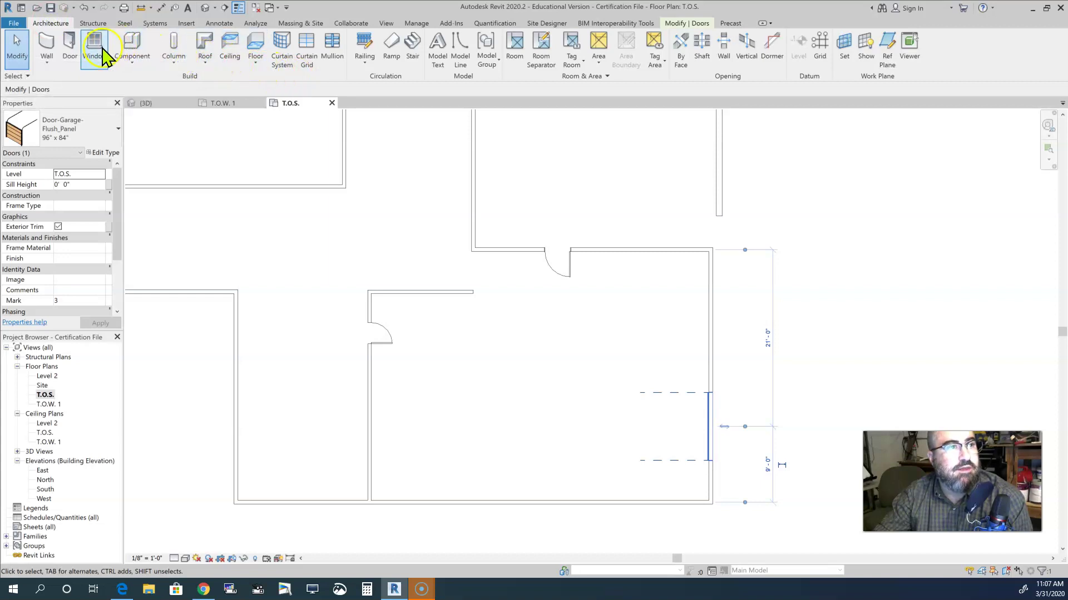
left_click(70, 45)
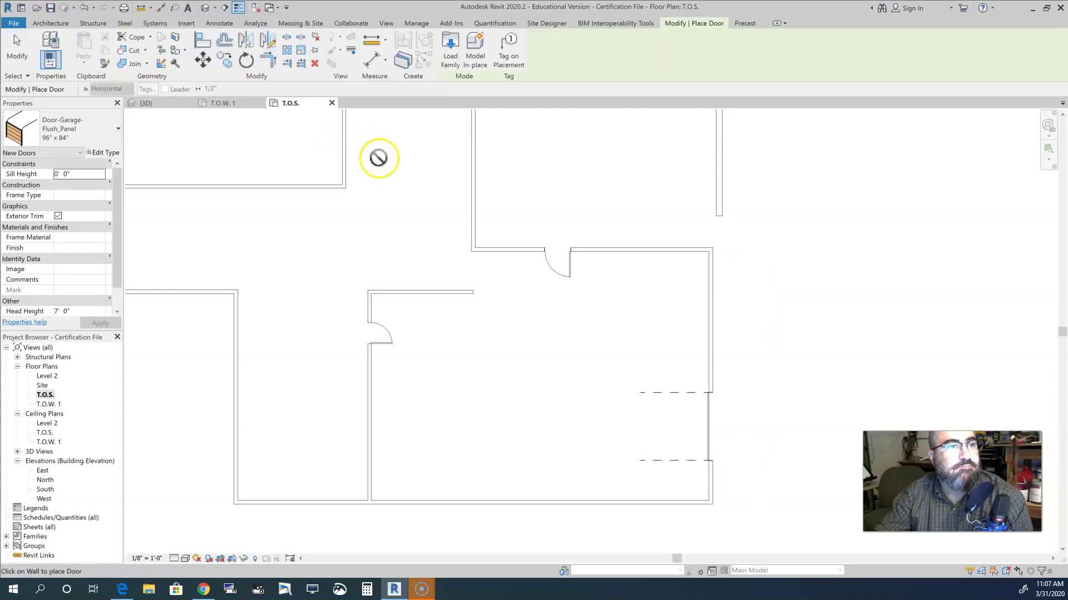
Load the Door-Garage-Embossed_Panel family and place a 96" x 84" garage door in the right wall.
left_click(451, 53)
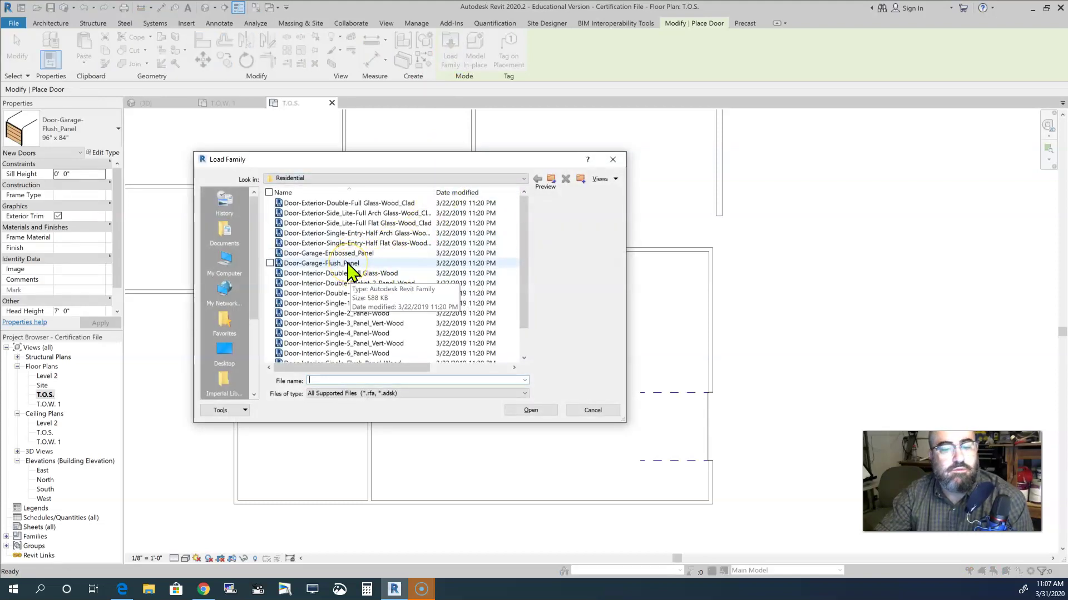
left_click(348, 255)
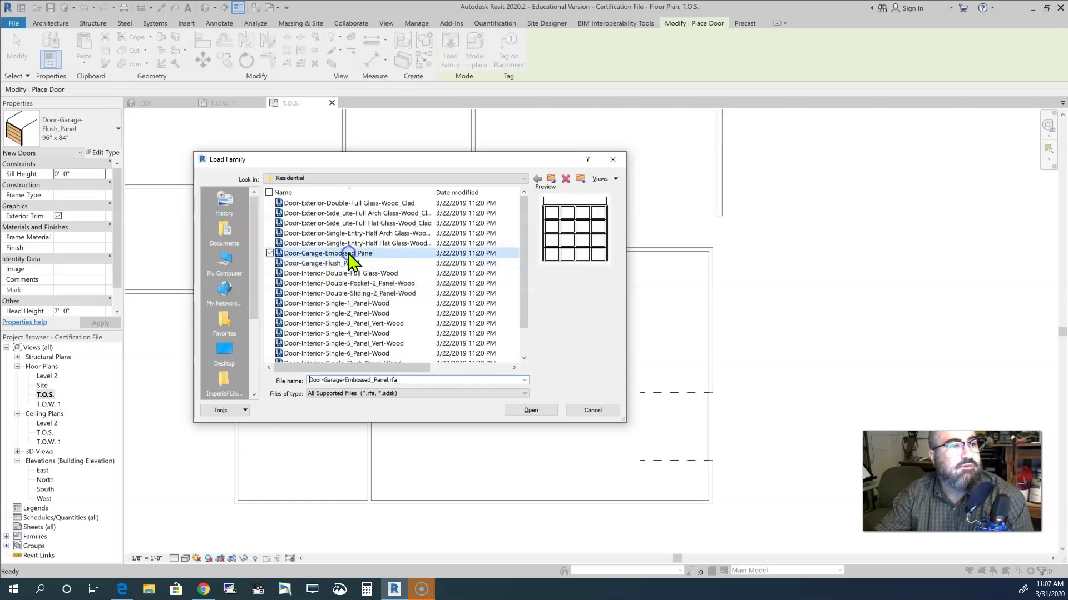
left_click(539, 410)
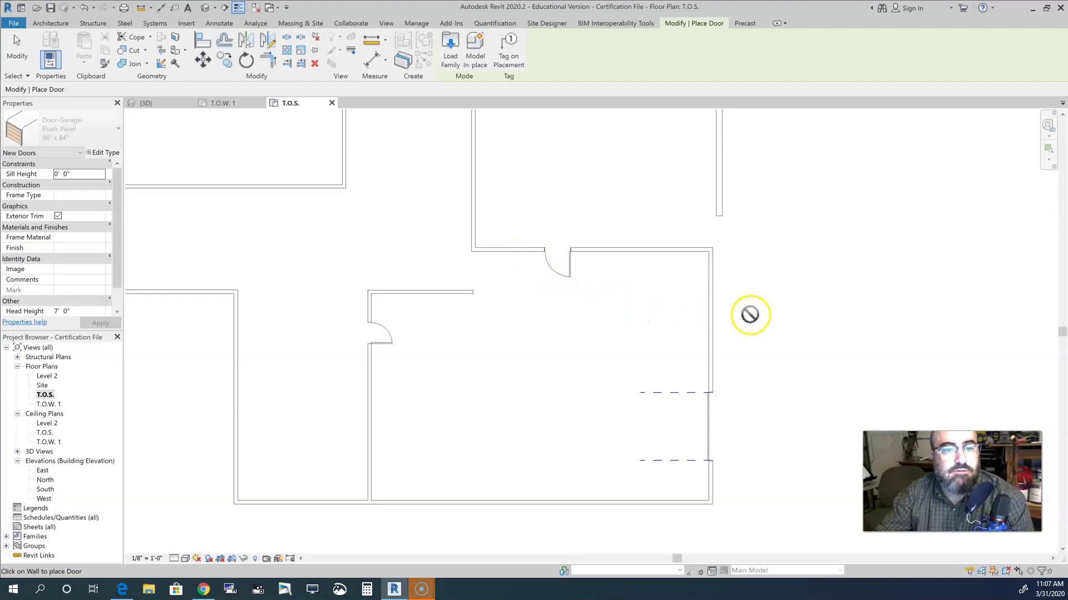
left_click(712, 324)
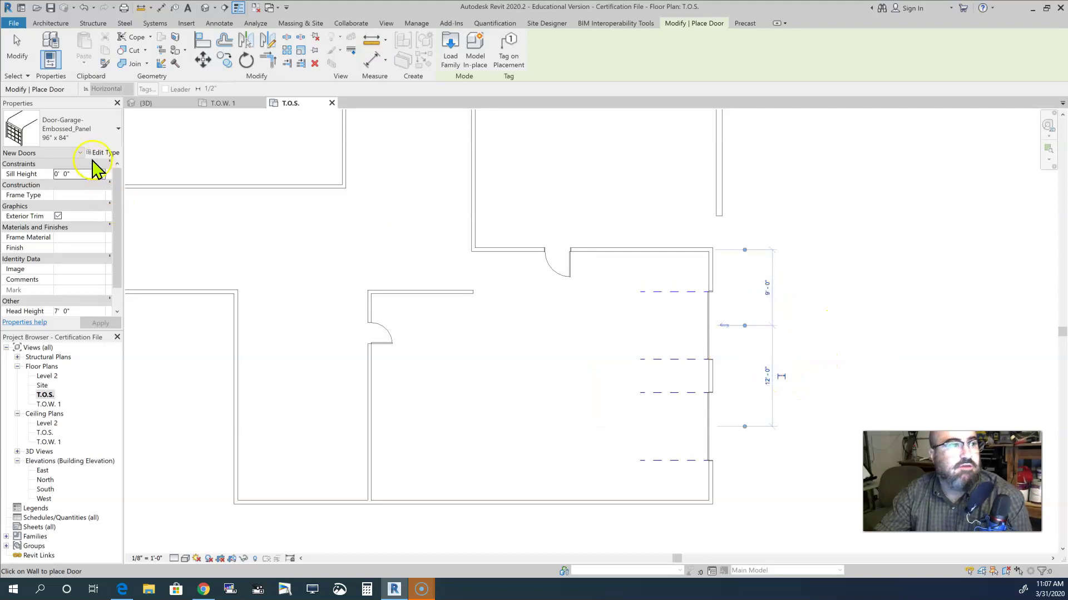
Place a 192" x 84" embossed-panel garage door in the bottom wall.
left_click(83, 133)
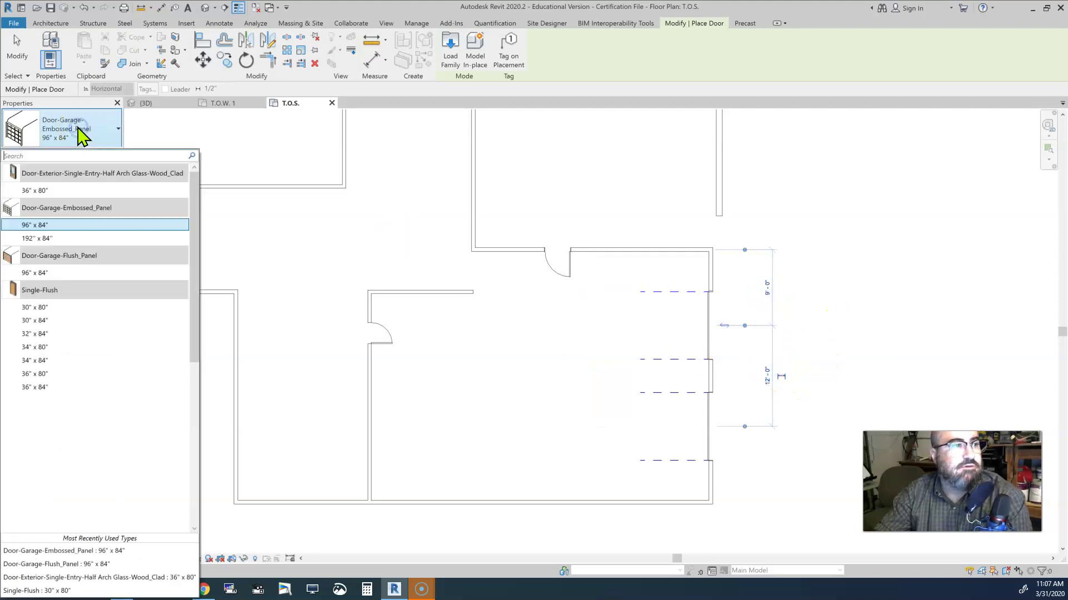
left_click(62, 238)
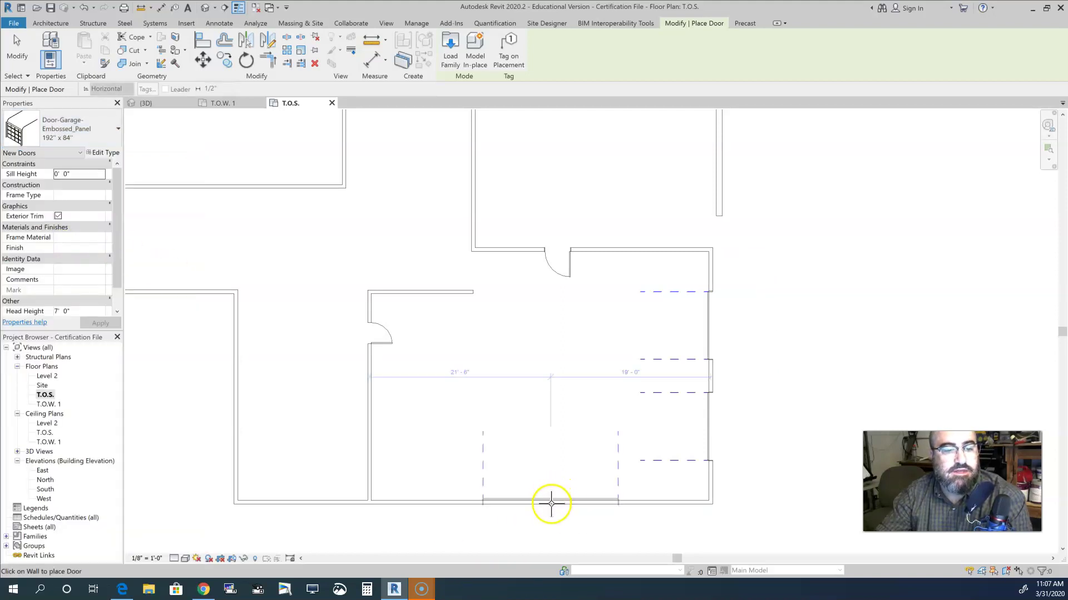
left_click(550, 504)
key("Escape")
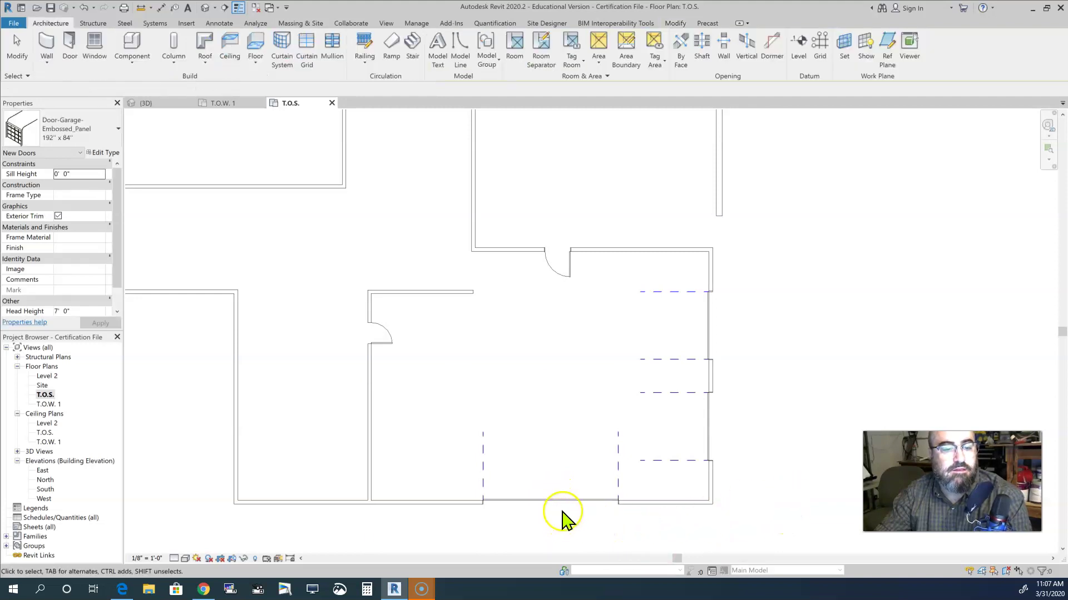
Select the bottom and right-wall garage doors to review their properties.
left_click(564, 505)
scroll(639, 513, "down", 2)
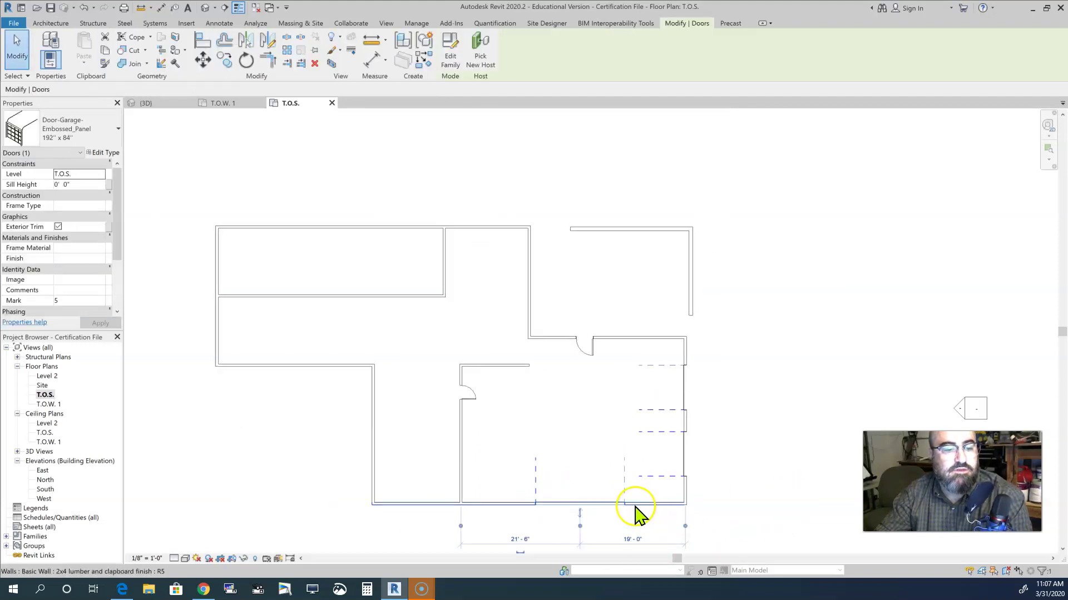
scroll(639, 512, "down", 3)
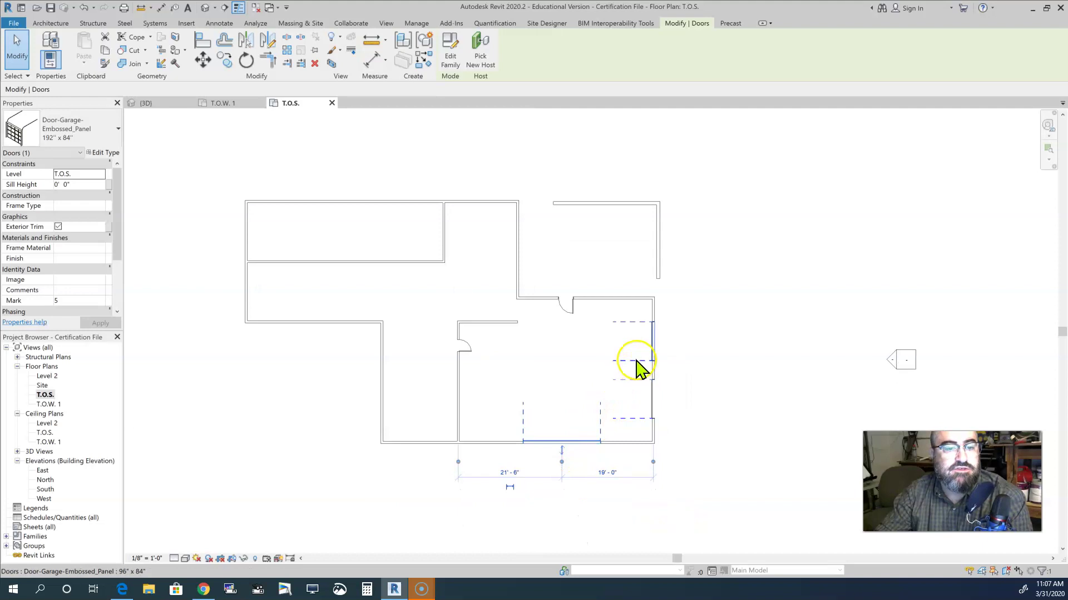
left_click(637, 362)
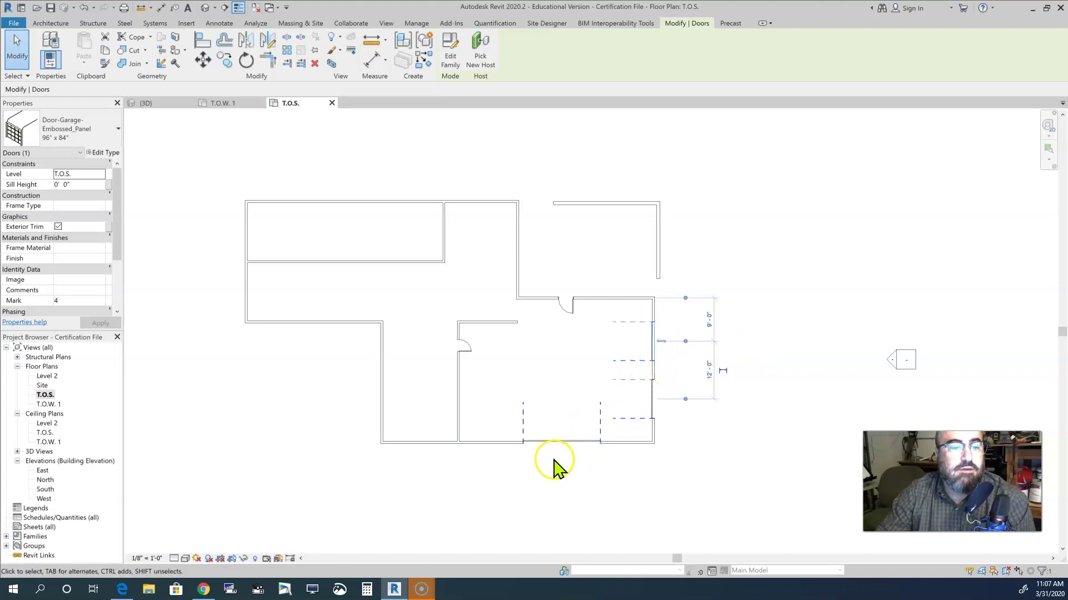
scroll(531, 454, "down", 3)
scroll(550, 476, "up", 2)
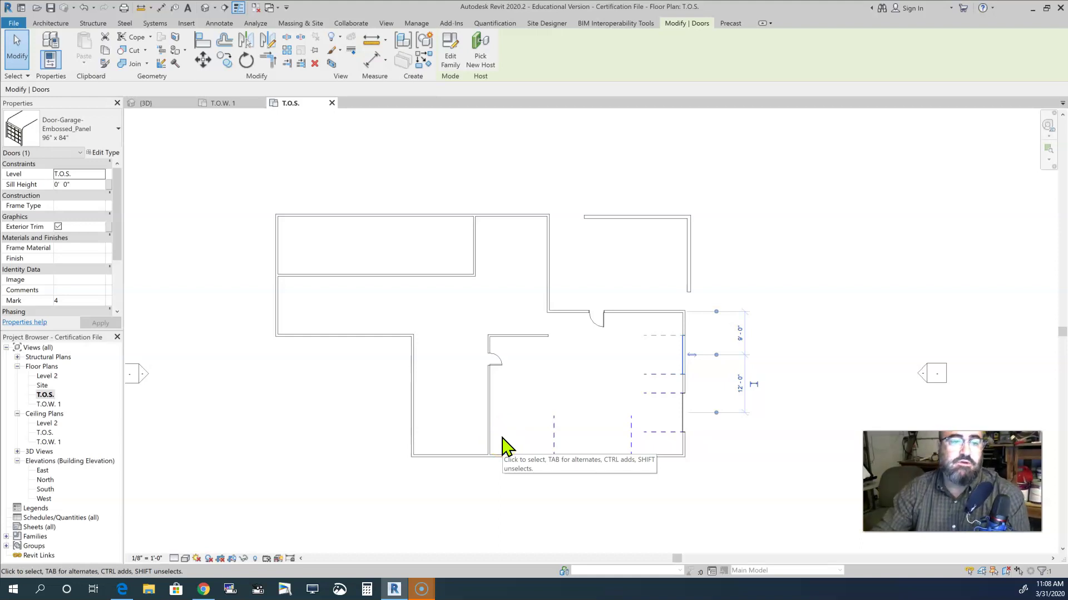
left_click(515, 357)
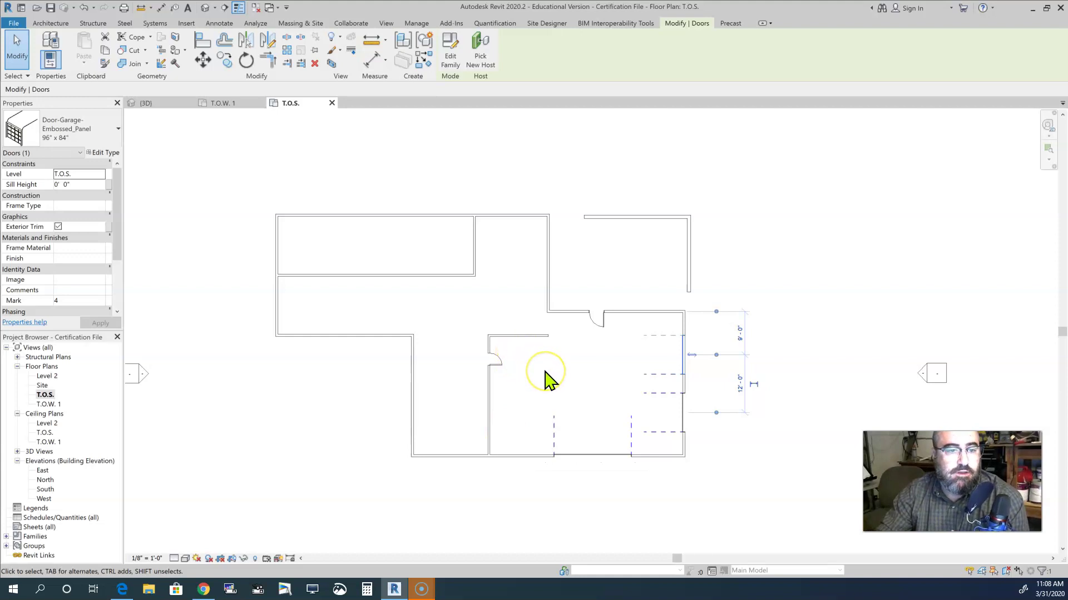
left_click(592, 384)
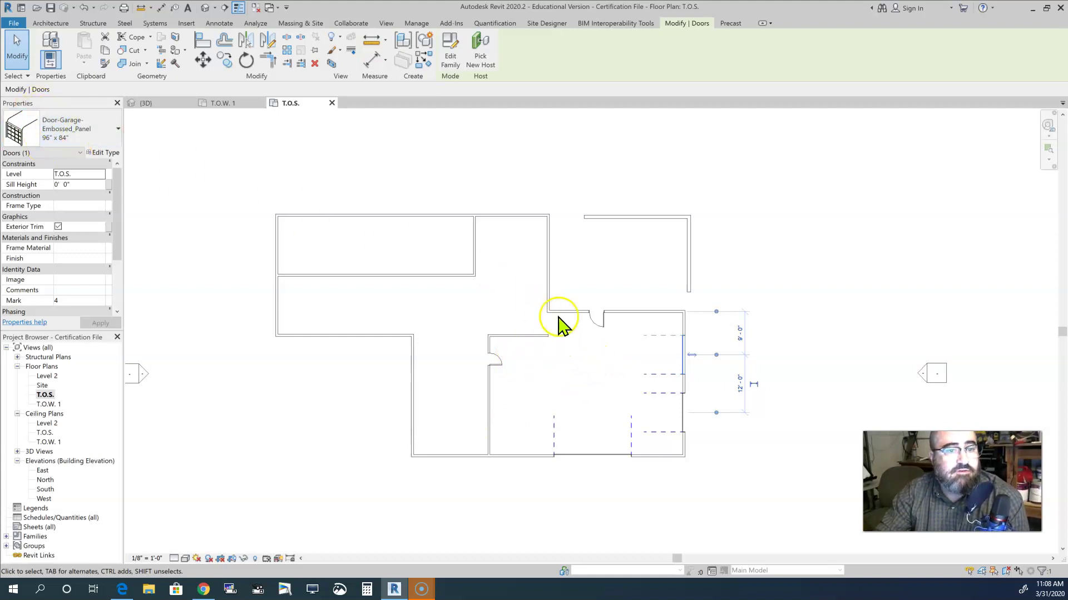
left_click(597, 329)
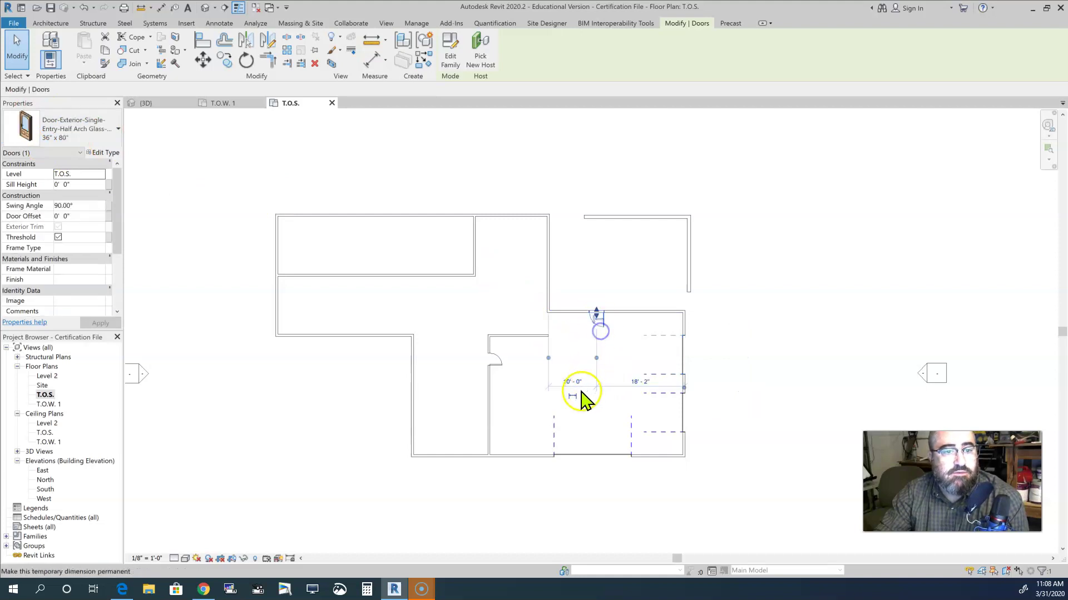
left_click(597, 325)
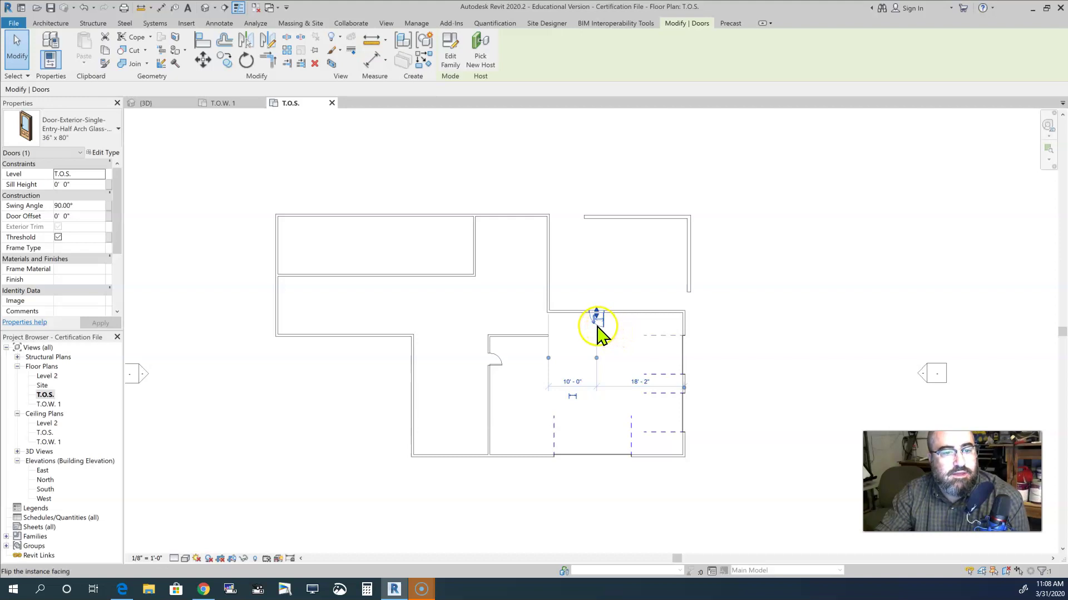
left_click(104, 152)
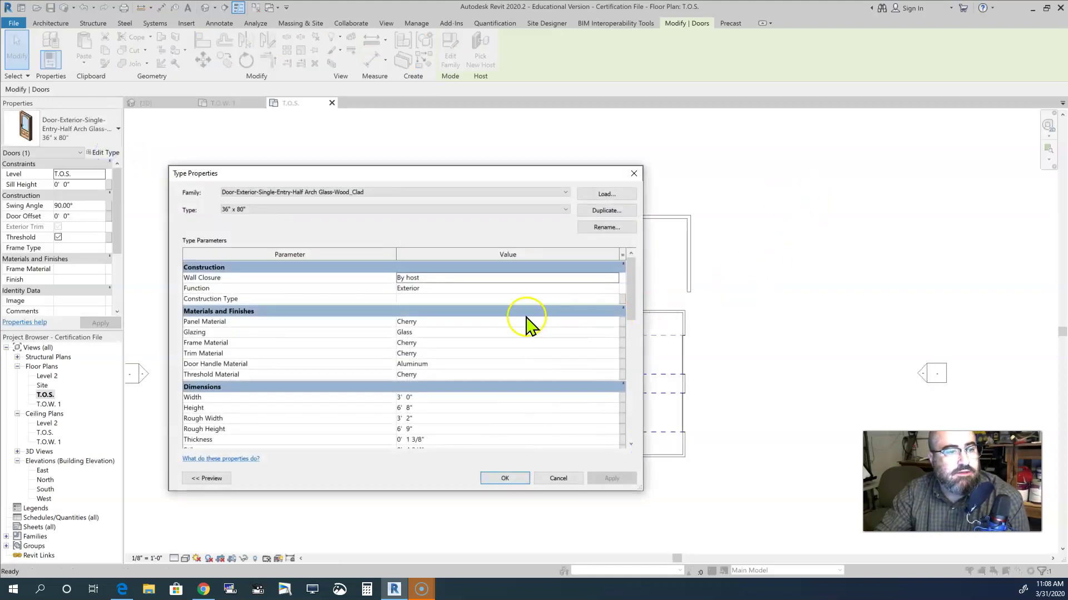
scroll(473, 334, "down", 2)
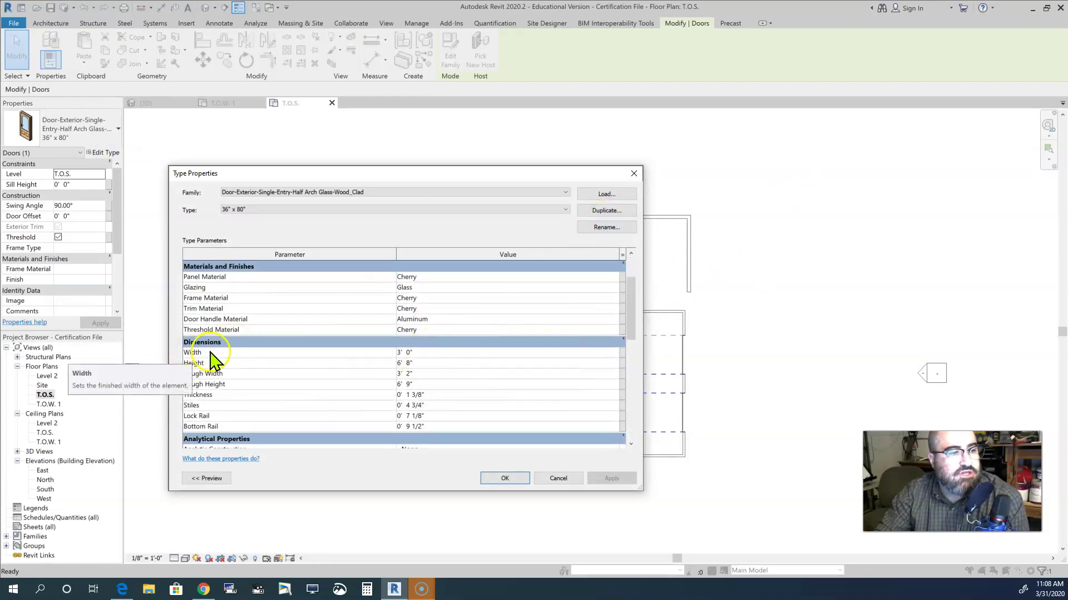
scroll(358, 356, "down", 1)
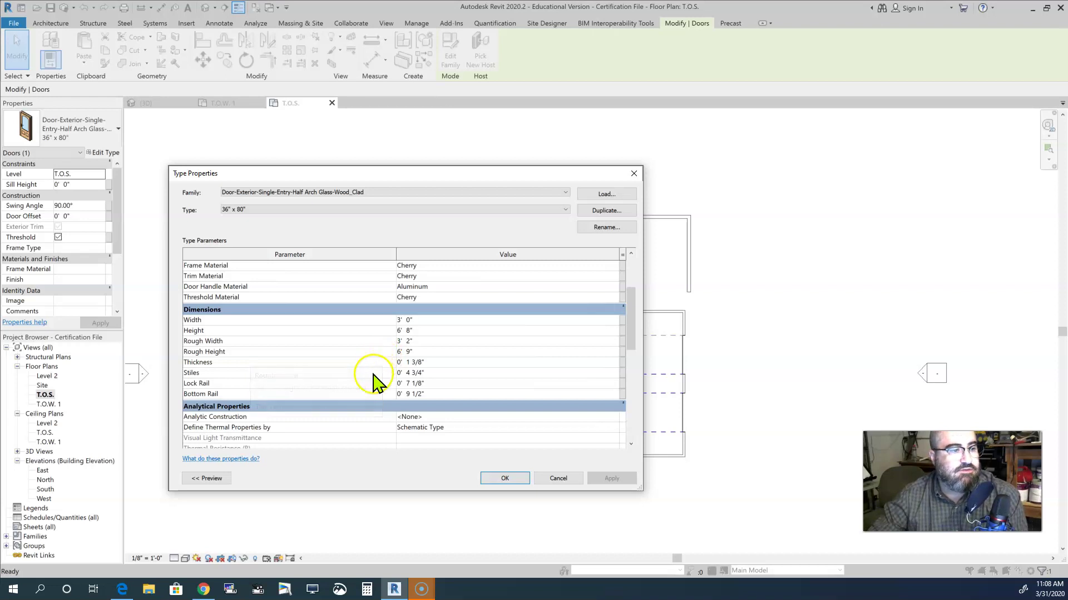
scroll(374, 368, "down", 1)
left_click(357, 340)
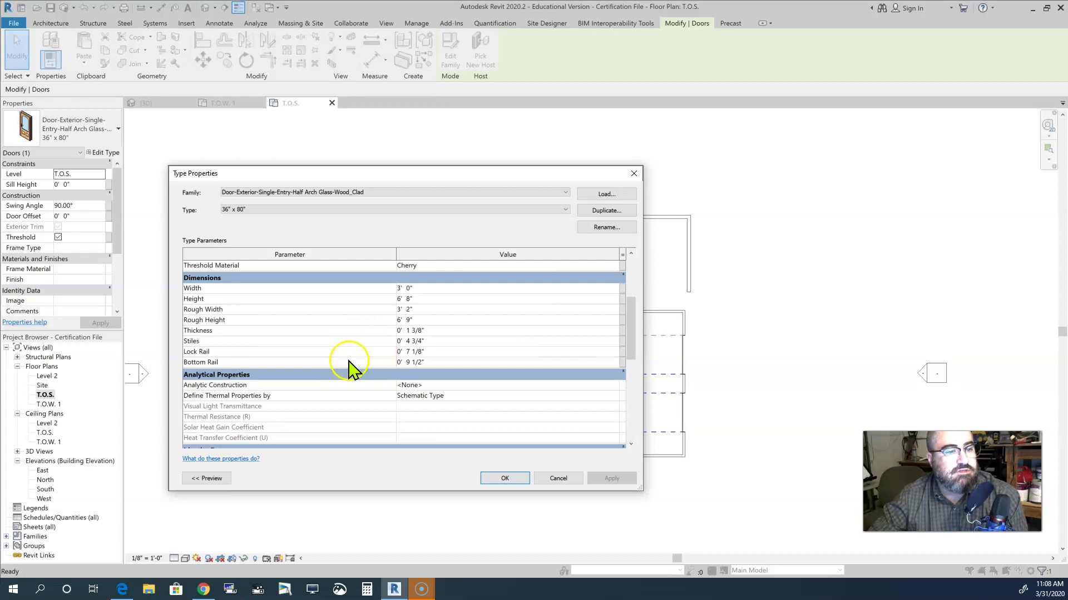
scroll(379, 361, "down", 1)
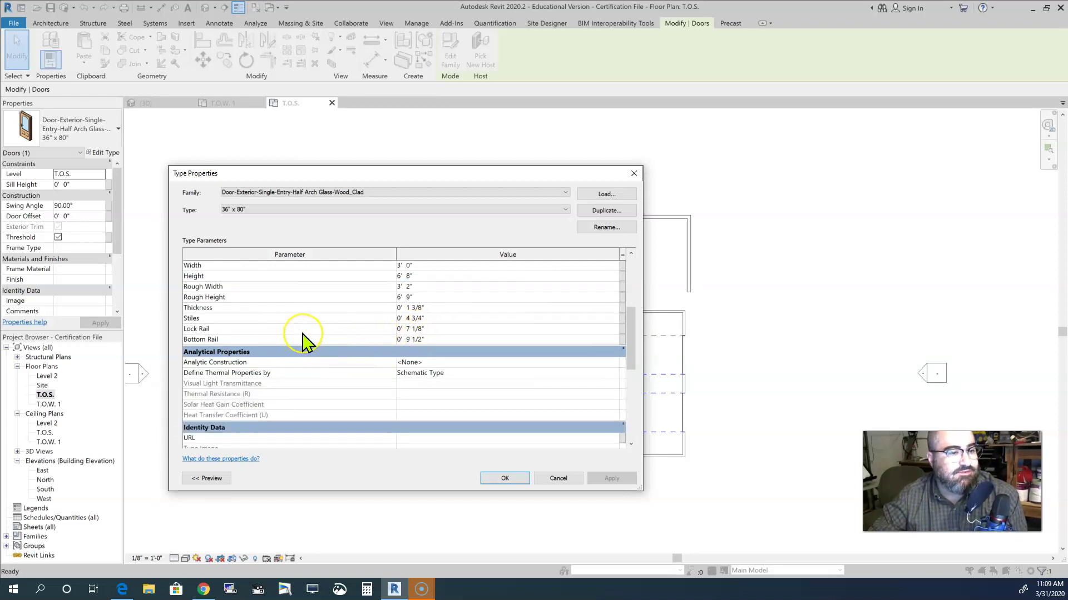
scroll(307, 341, "down", 3)
scroll(324, 342, "down", 3)
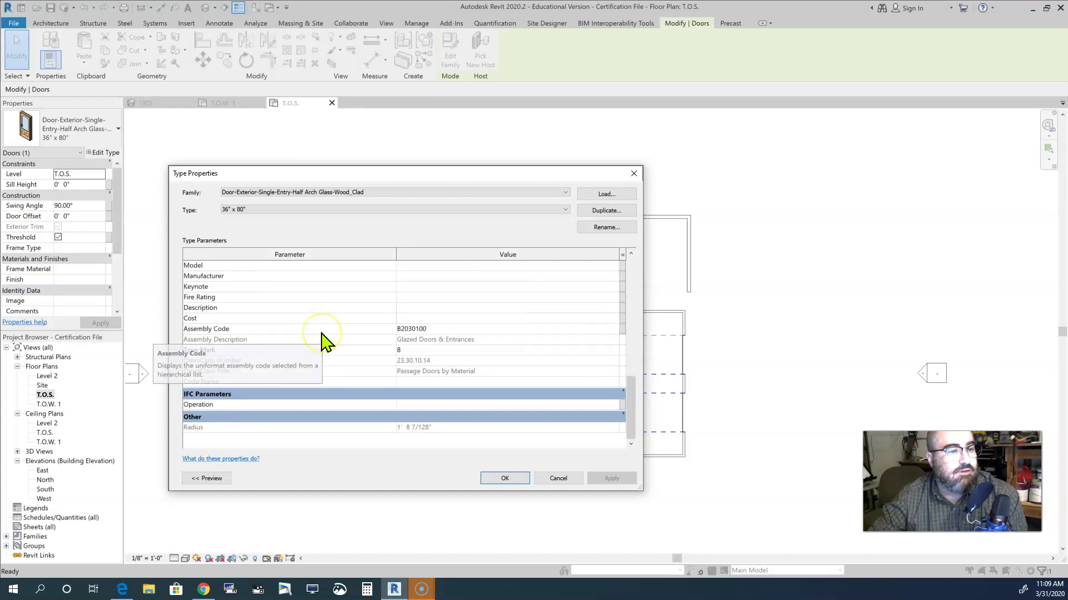
scroll(325, 341, "up", 4)
scroll(322, 341, "up", 5)
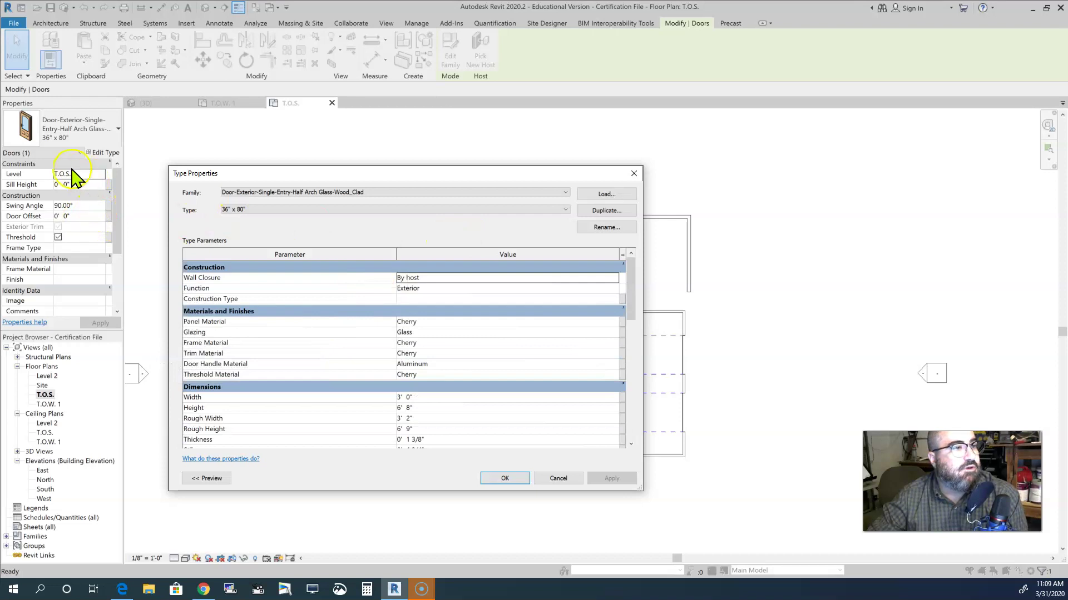
Change the entry door's Swing Angle from 90° to 45° in Properties.
left_click(633, 174)
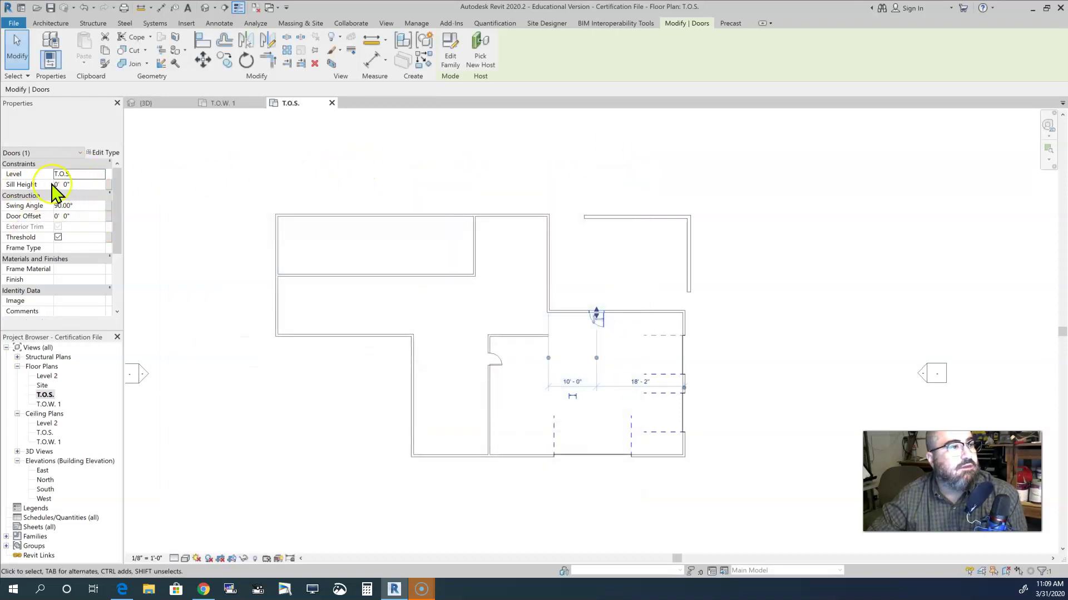
scroll(66, 214, "down", 1)
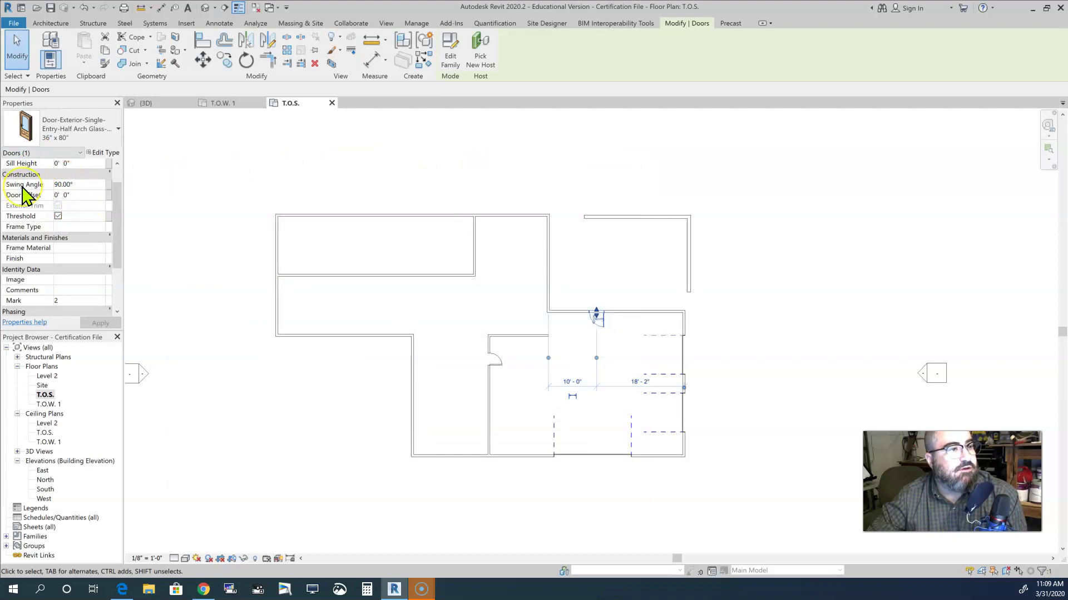
left_click(70, 184)
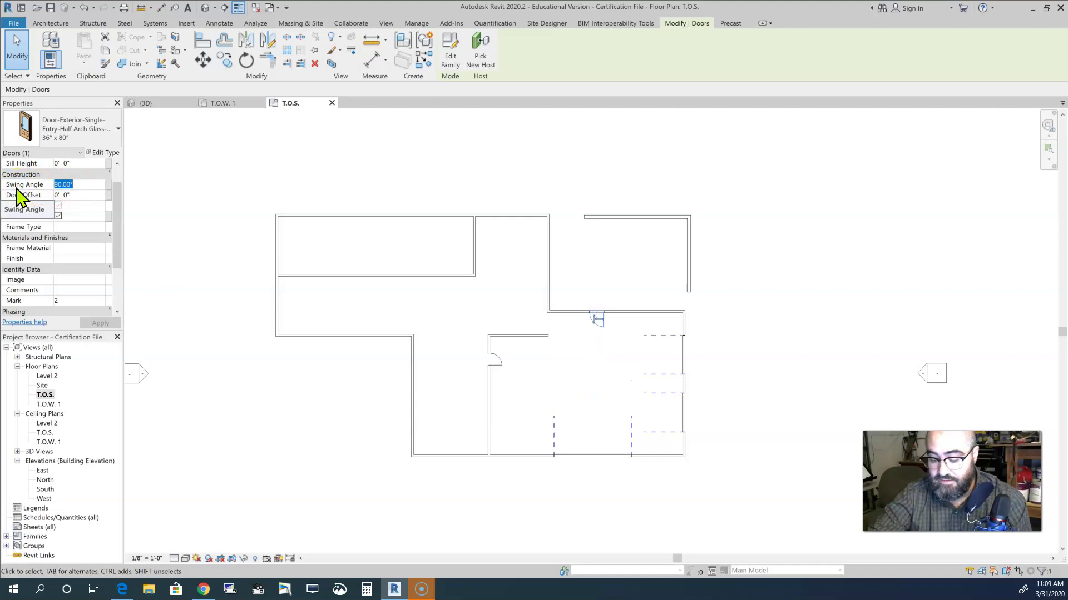
type("45")
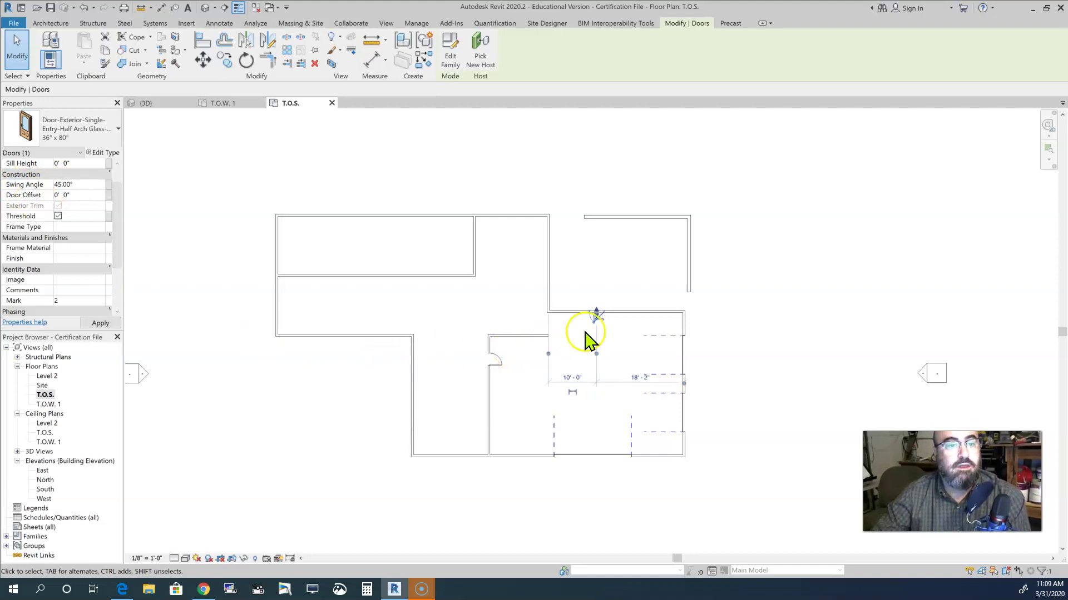
scroll(598, 328, "up", 3)
scroll(604, 324, "up", 4)
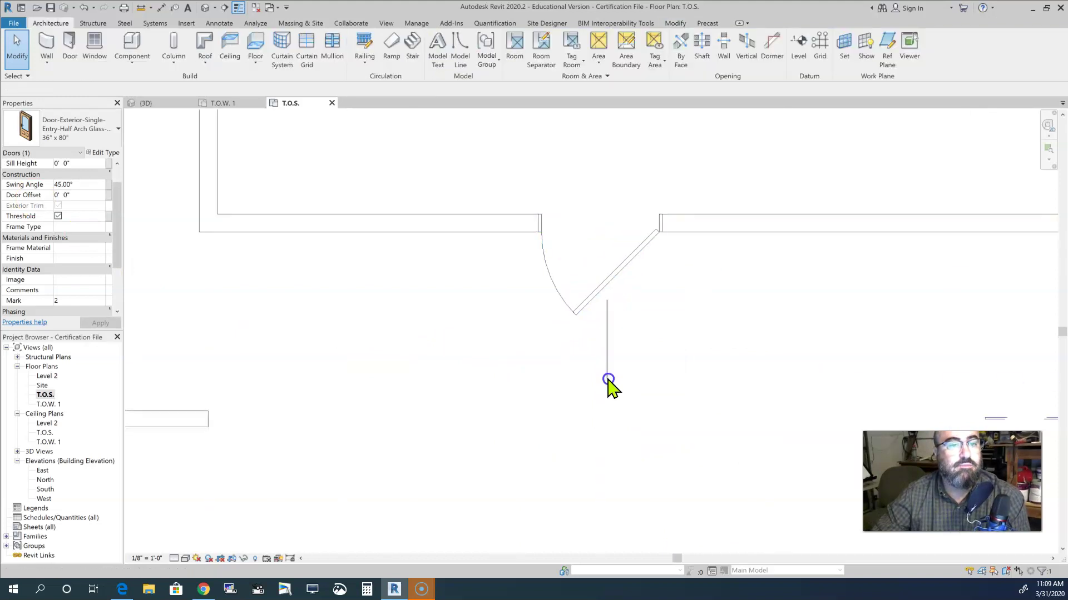
Center the plan on the entry door and reselect it to check the 45° swing.
left_click(608, 380)
middle_click_drag(631, 303, 645, 382)
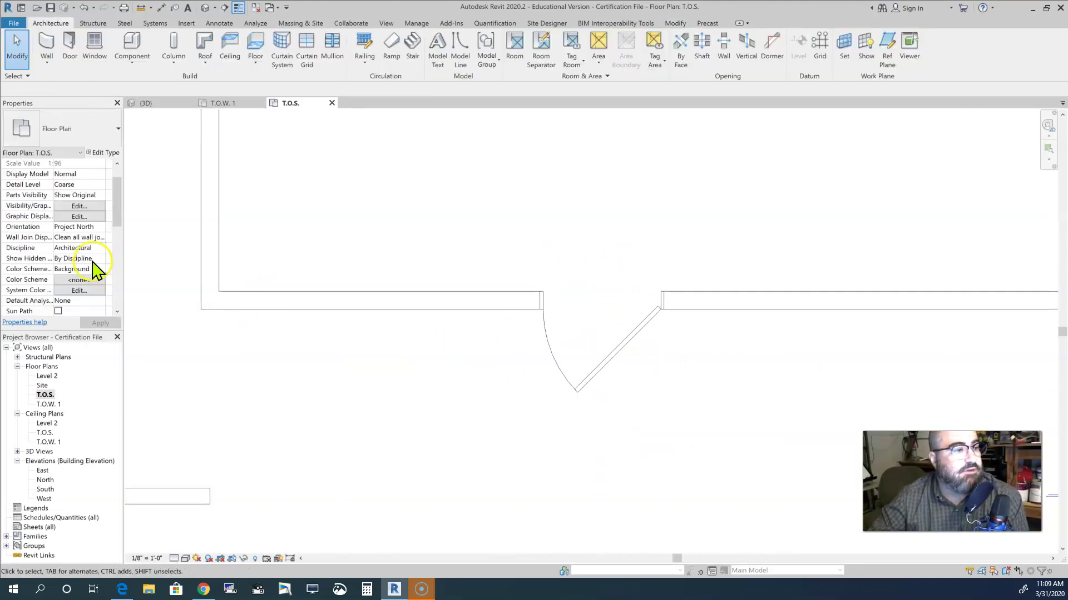
left_click(598, 379)
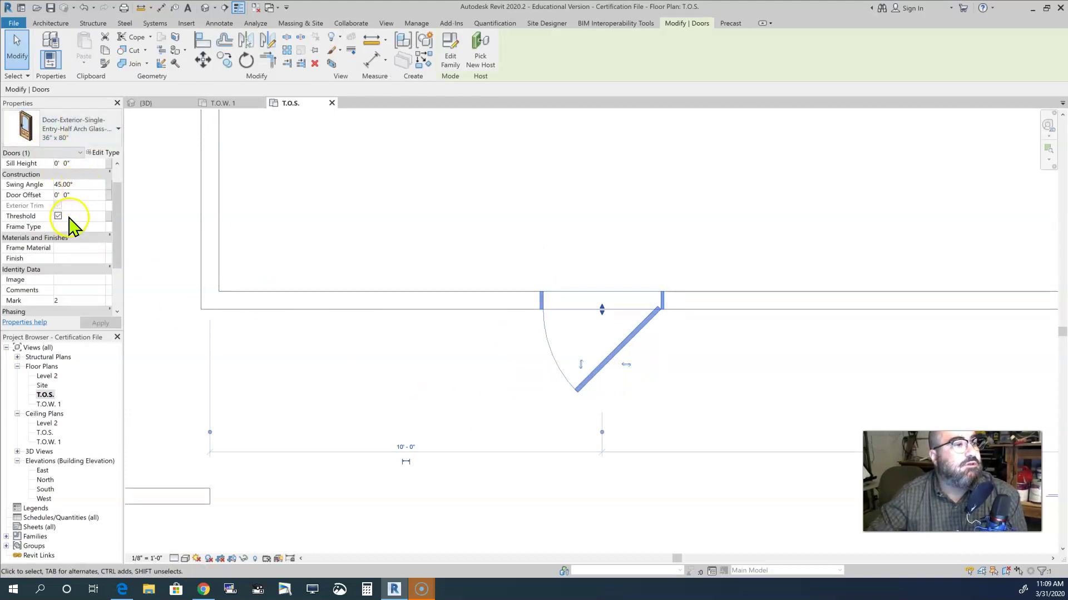
scroll(70, 228, "down", 2)
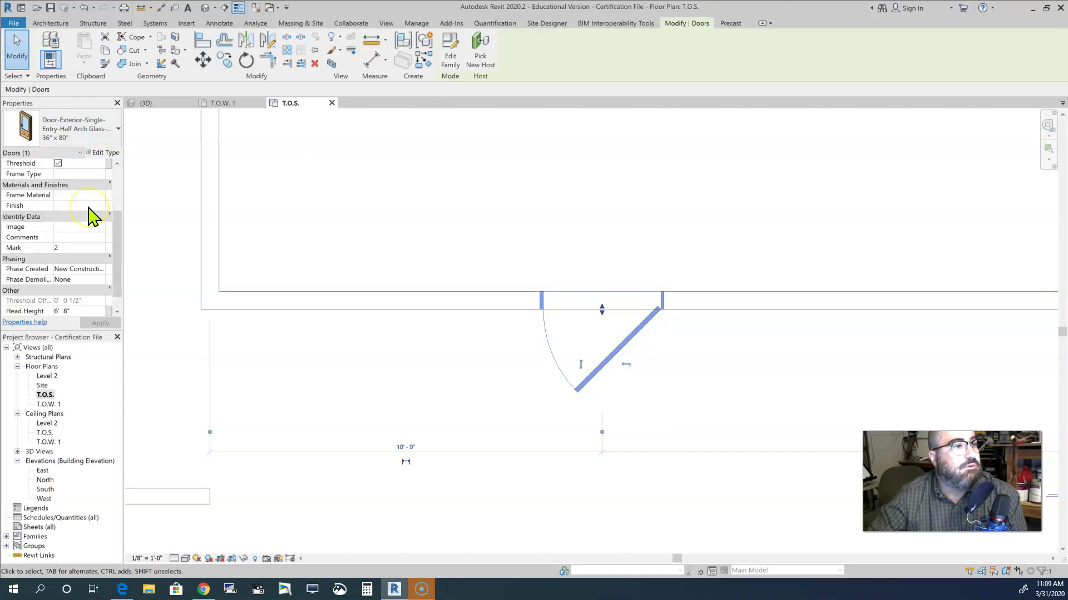
scroll(92, 216, "down", 1)
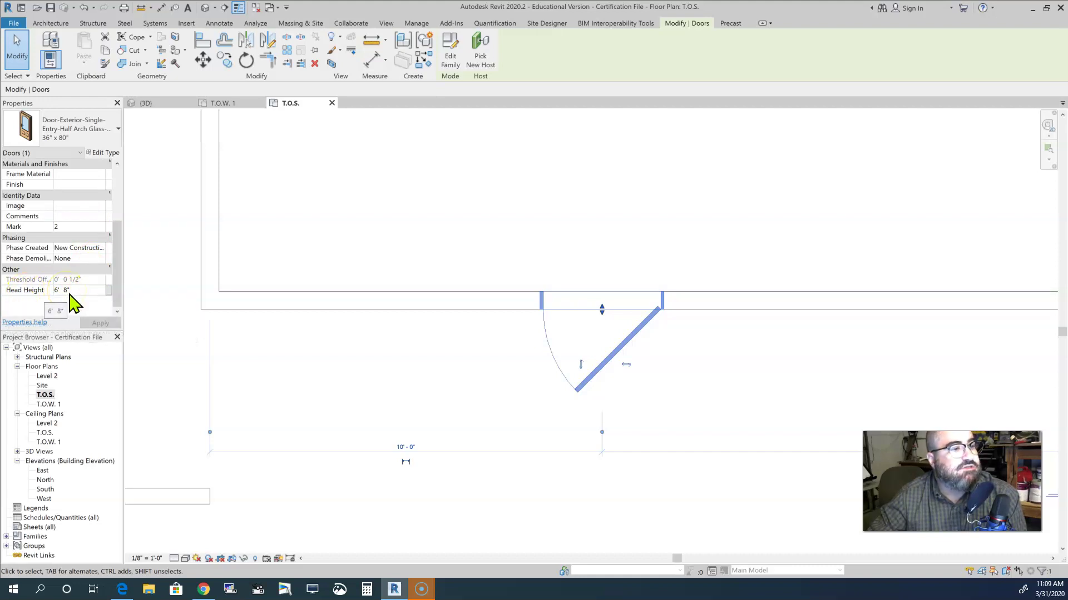
scroll(71, 303, "up", 1)
scroll(71, 303, "up", 2)
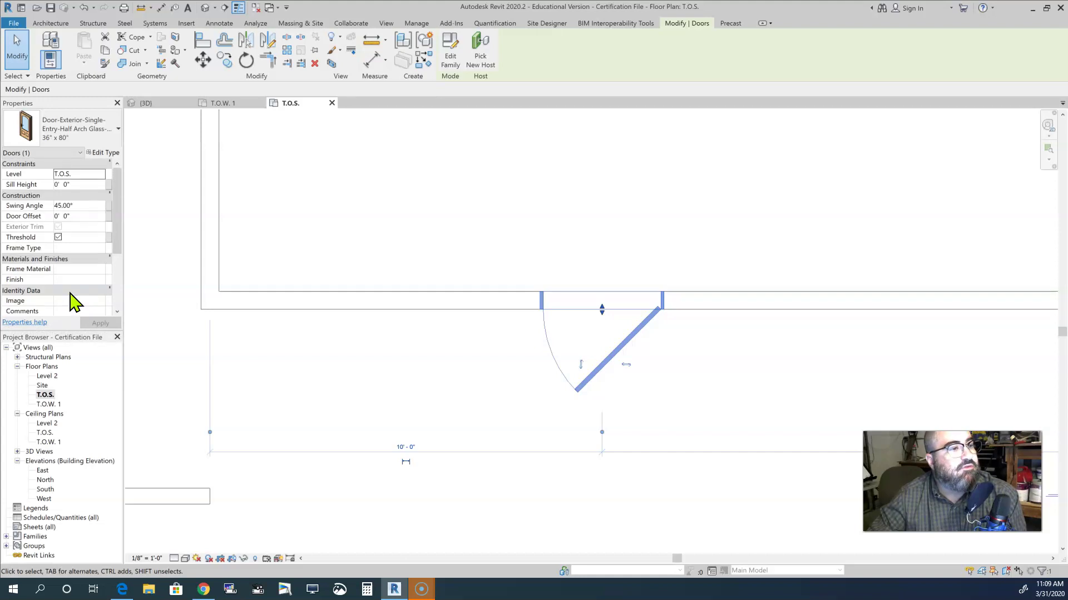
left_click(72, 289)
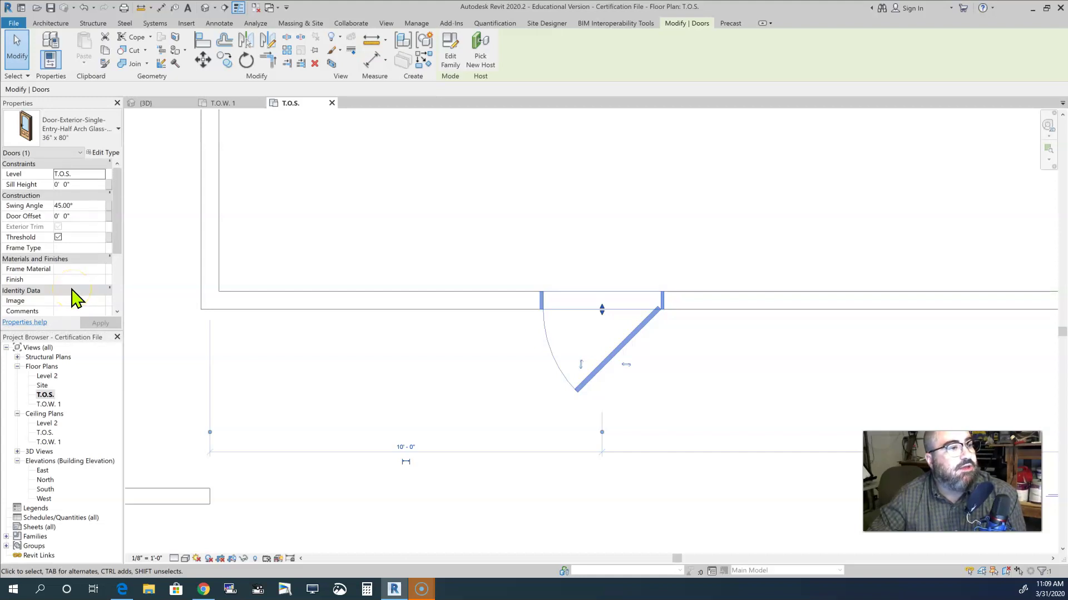
left_click(20, 183)
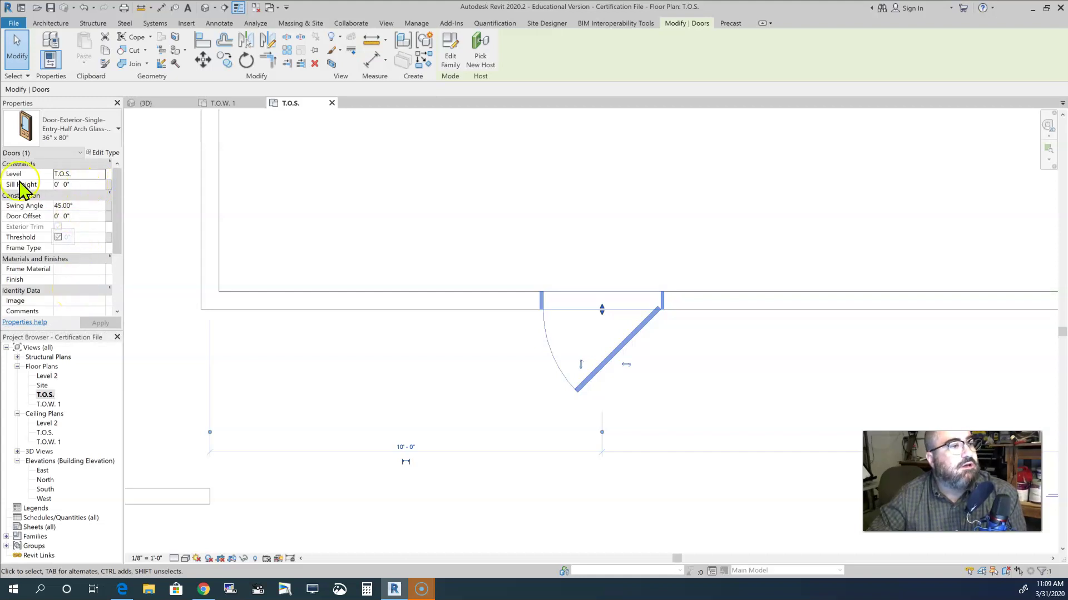
left_click(71, 187)
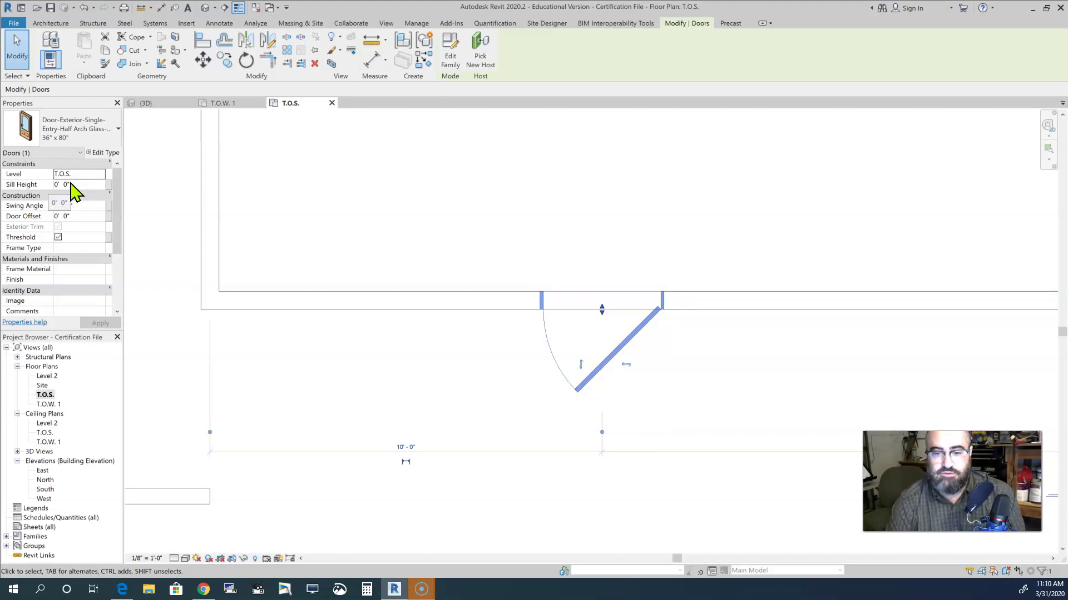
Set the entry door's Sill Height to 3'.
left_click(74, 185)
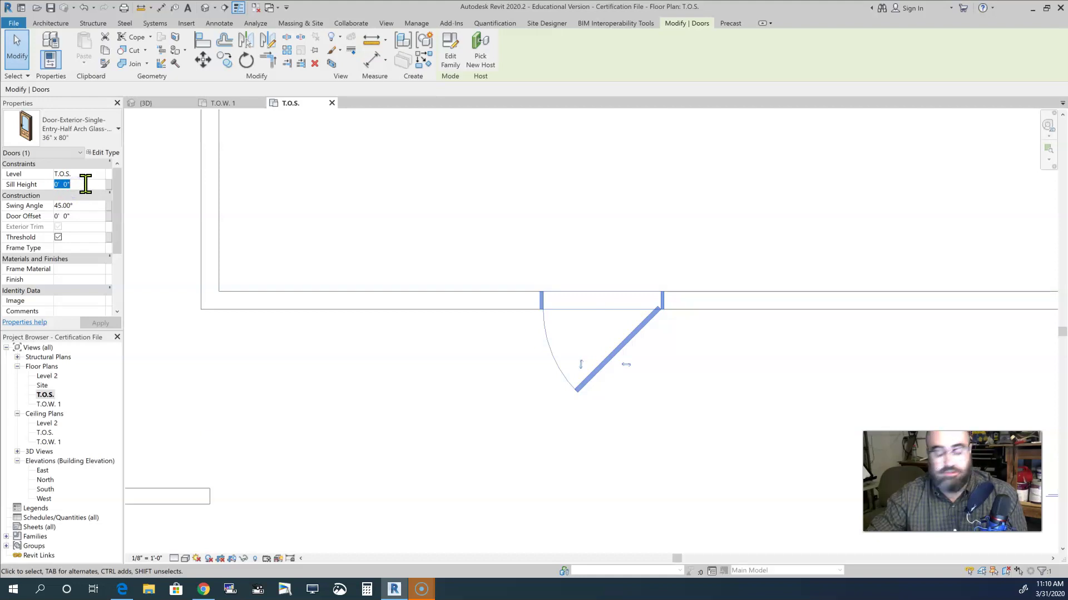
type("3")
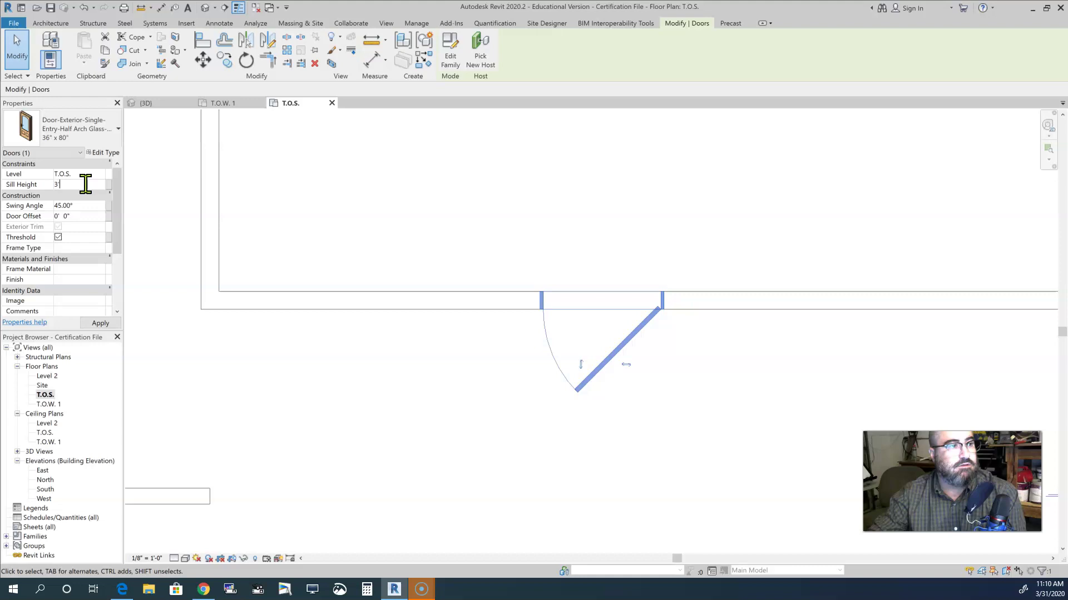
type("'  0\"")
left_click(136, 199)
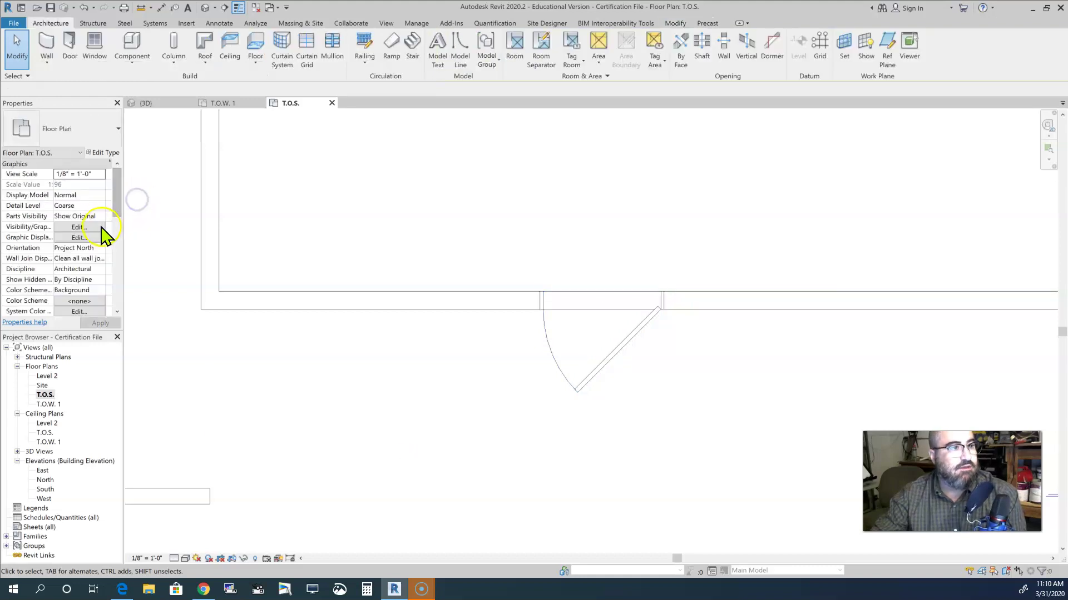
Restore the entry door's Head Height to 6' 8".
left_click(591, 372)
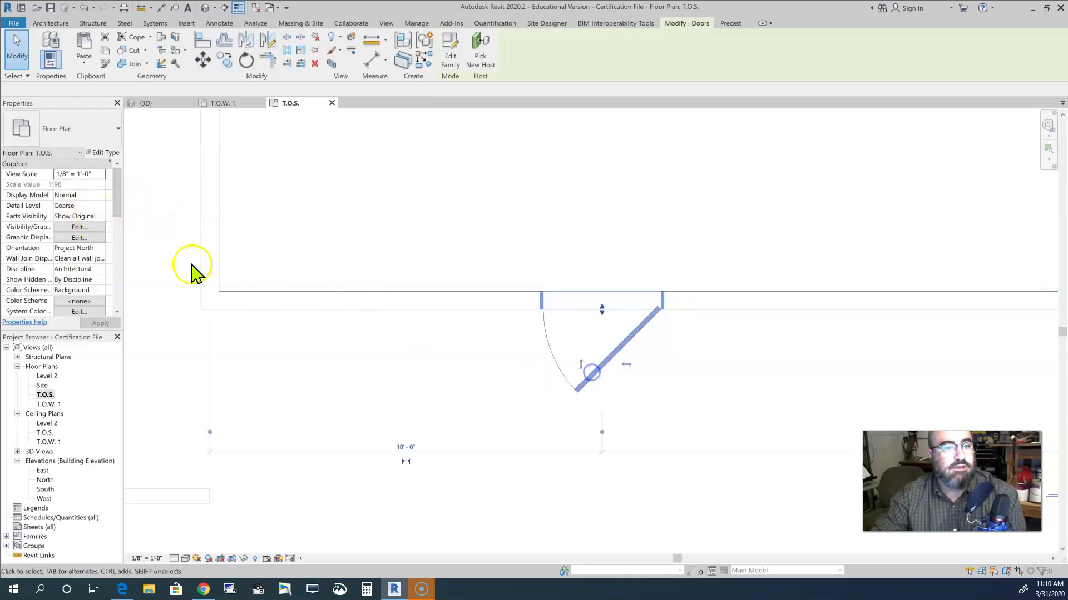
scroll(85, 229, "down", 5)
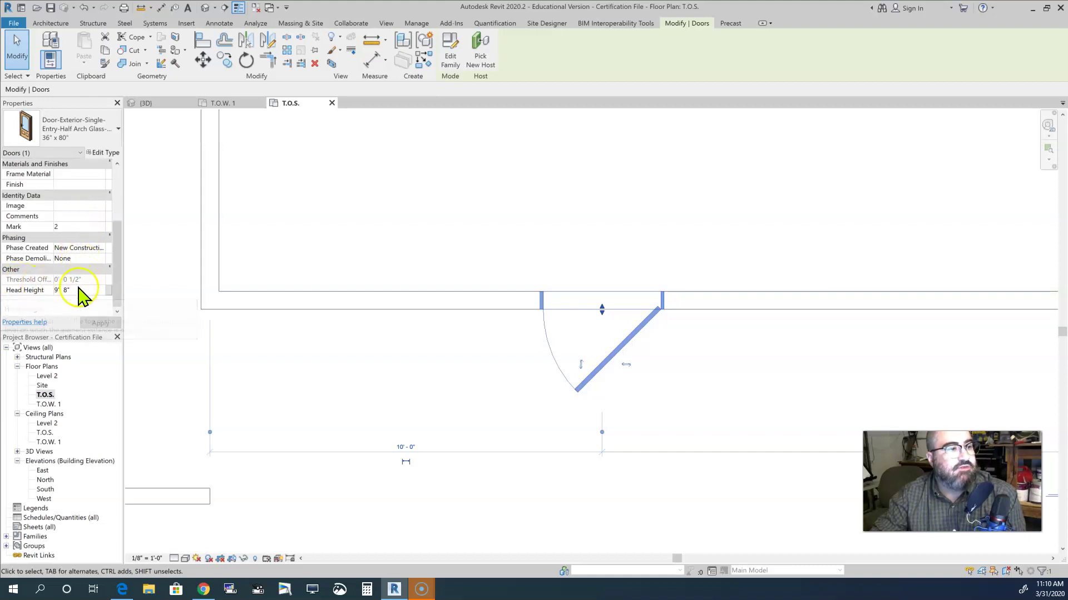
left_click(82, 290)
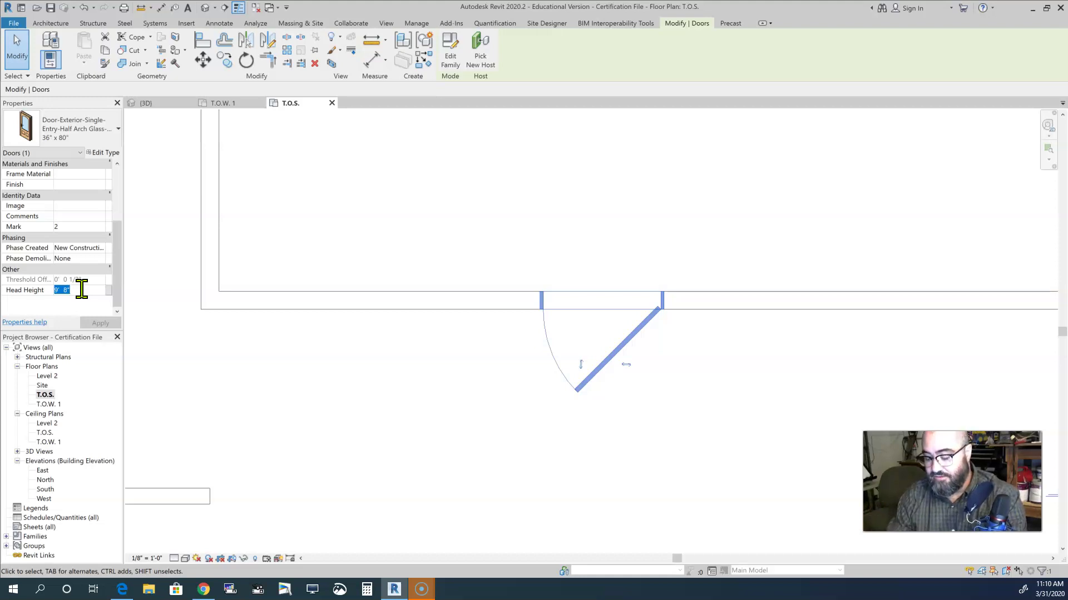
type("6")
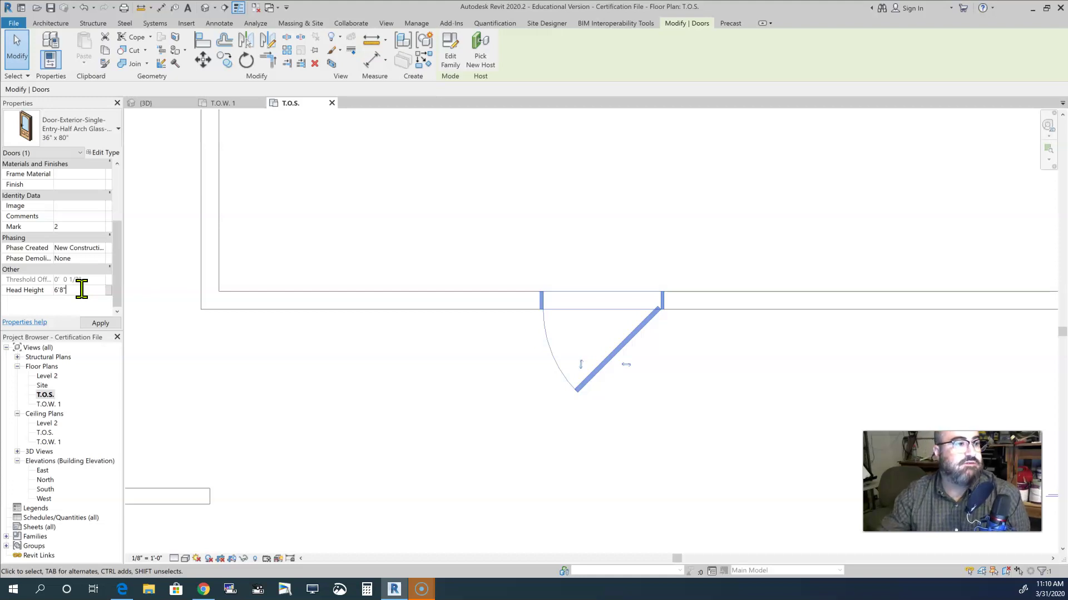
type("'  8\"")
left_click(96, 323)
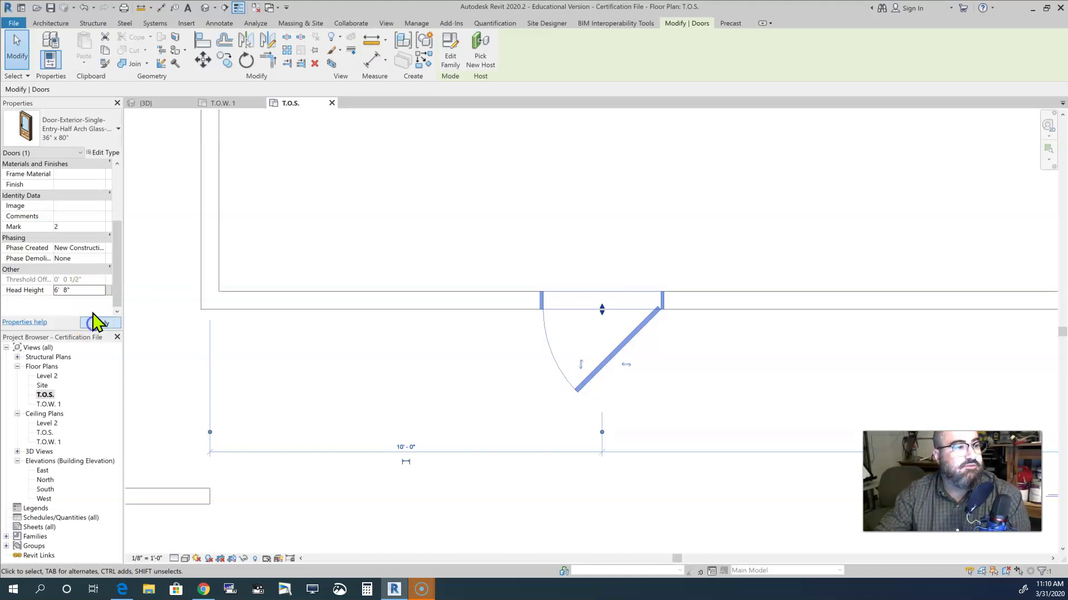
Confirm the sill height is back to 0'-0" and zoom out to the whole floor plan.
scroll(72, 237, "up", 5)
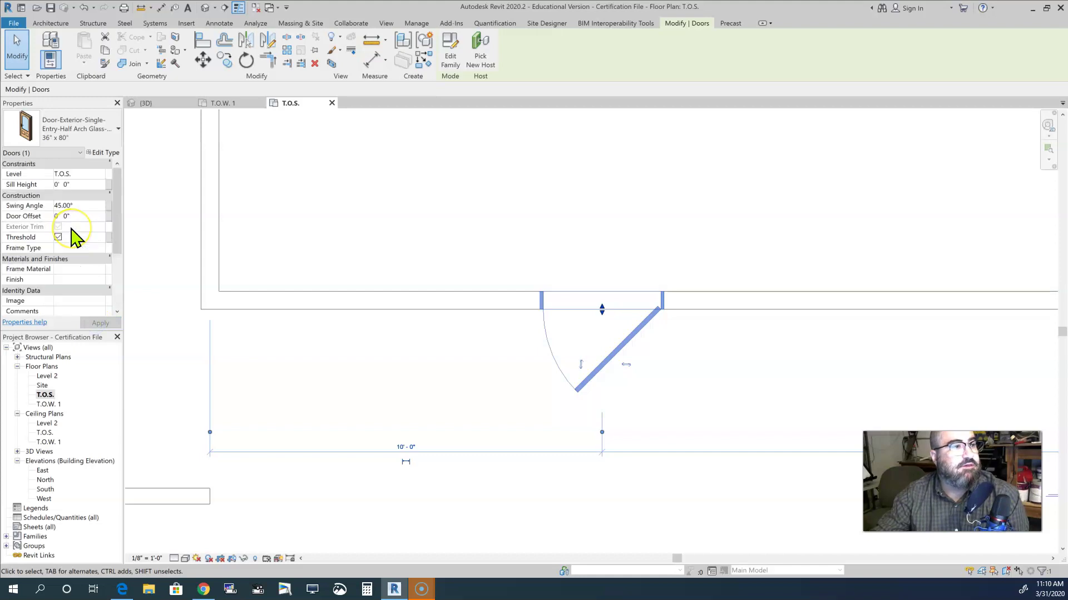
left_click(76, 184)
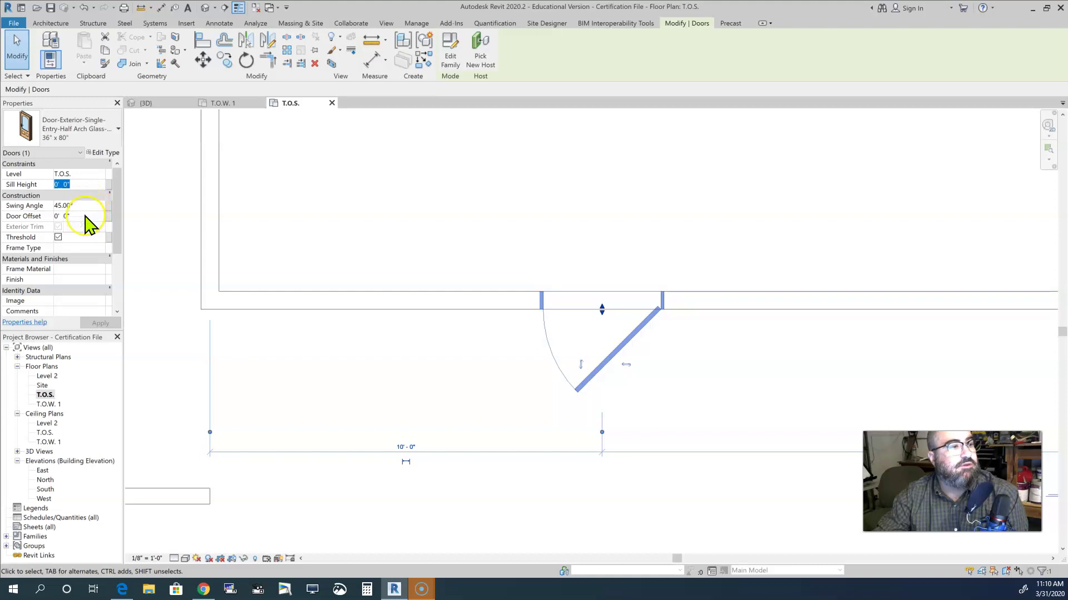
scroll(87, 227, "down", 2)
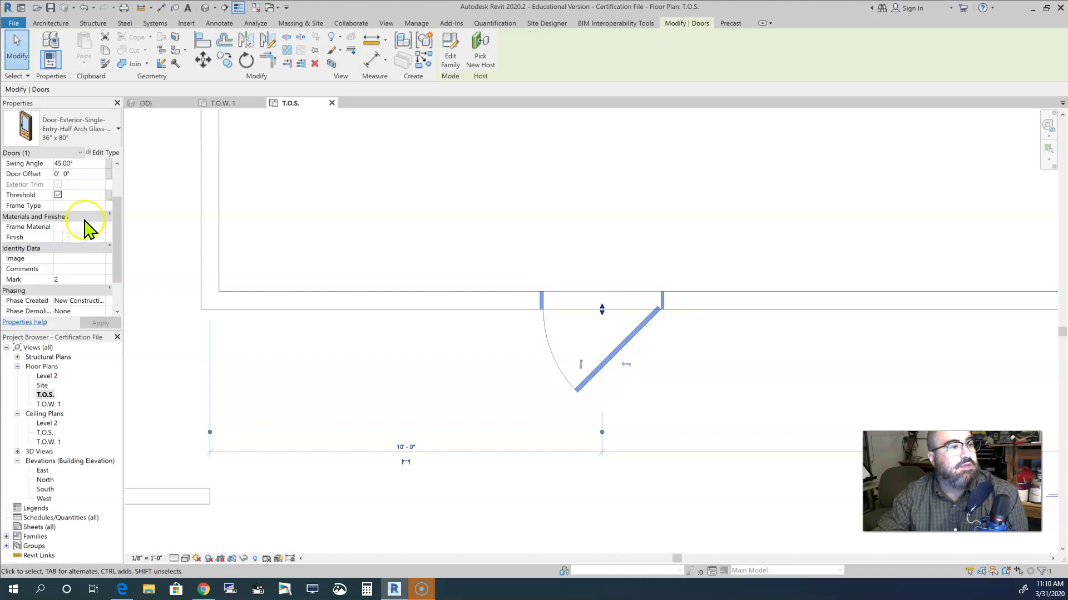
scroll(90, 239, "down", 2)
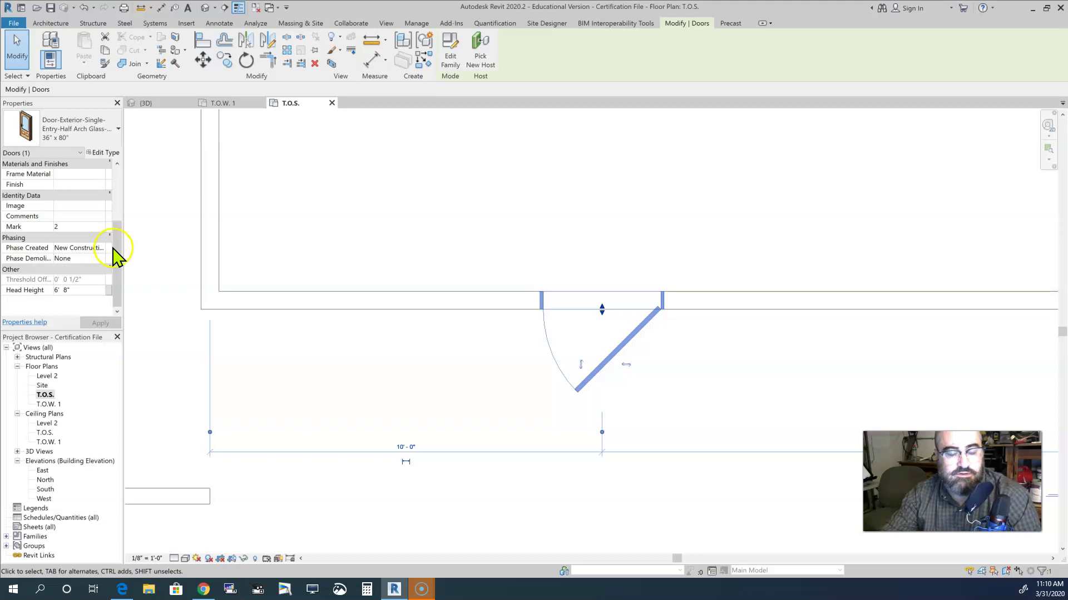
scroll(416, 310, "down", 4)
scroll(420, 310, "down", 3)
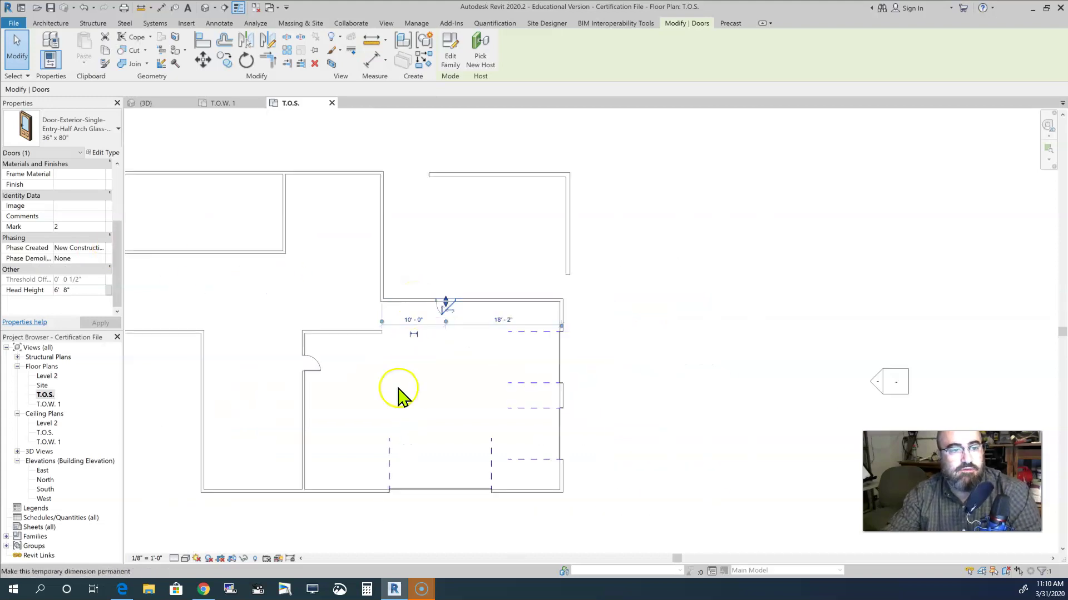
middle_click_drag(484, 393, 508, 402)
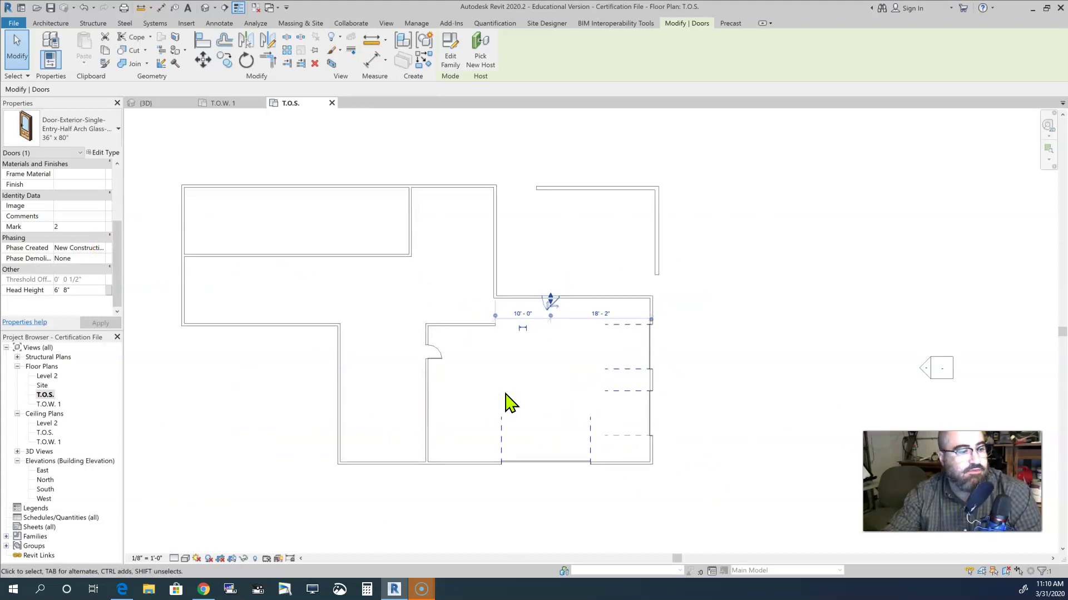